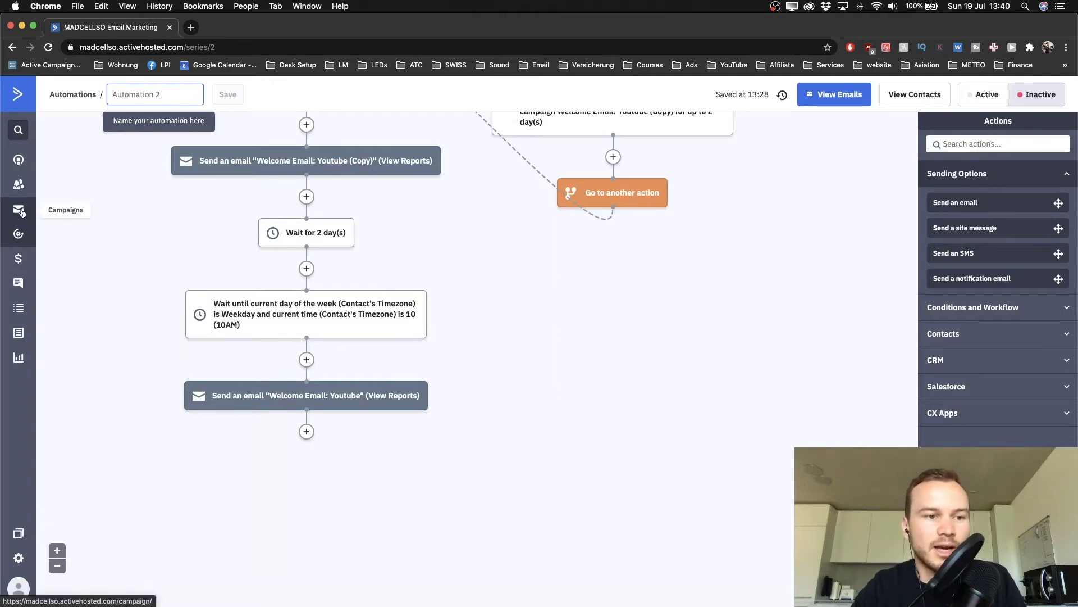
- Create a new Standard campaign named 'Blog Post July' from the Campaigns area
click(20, 213)
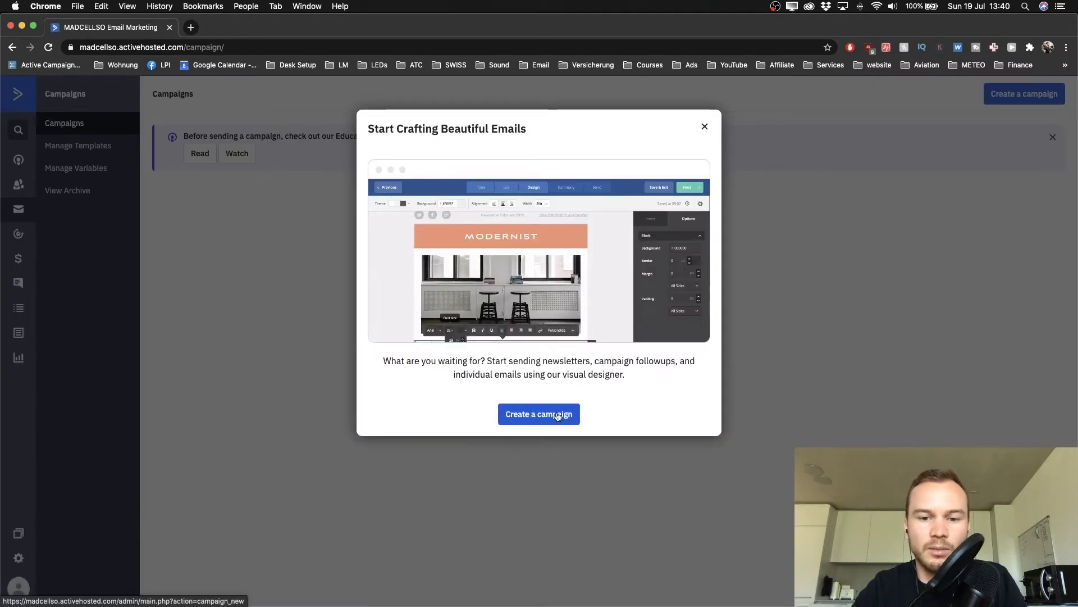
click(537, 419)
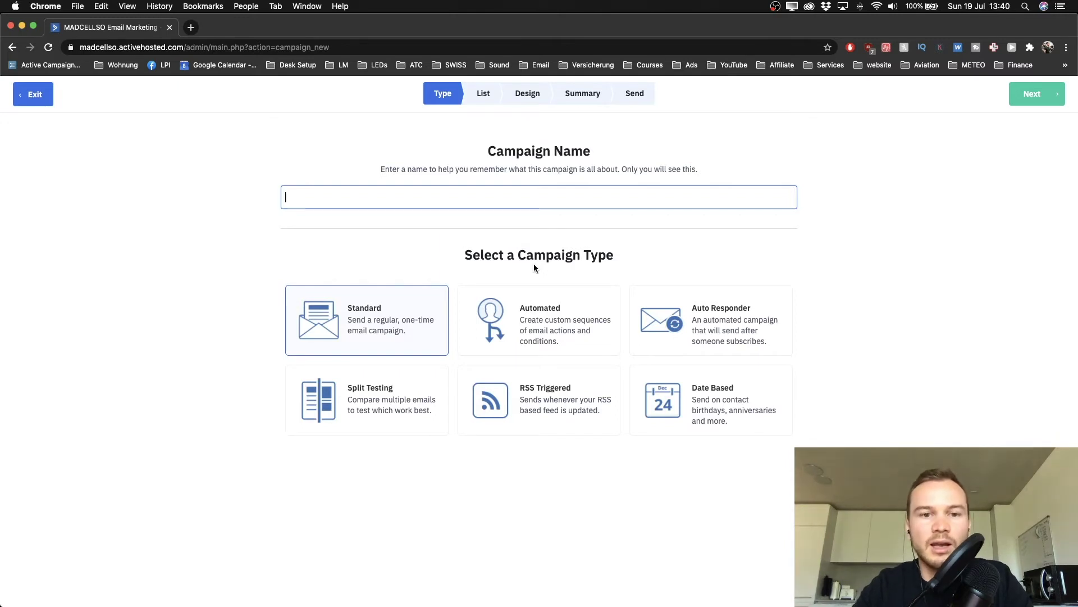
text(Blog P)
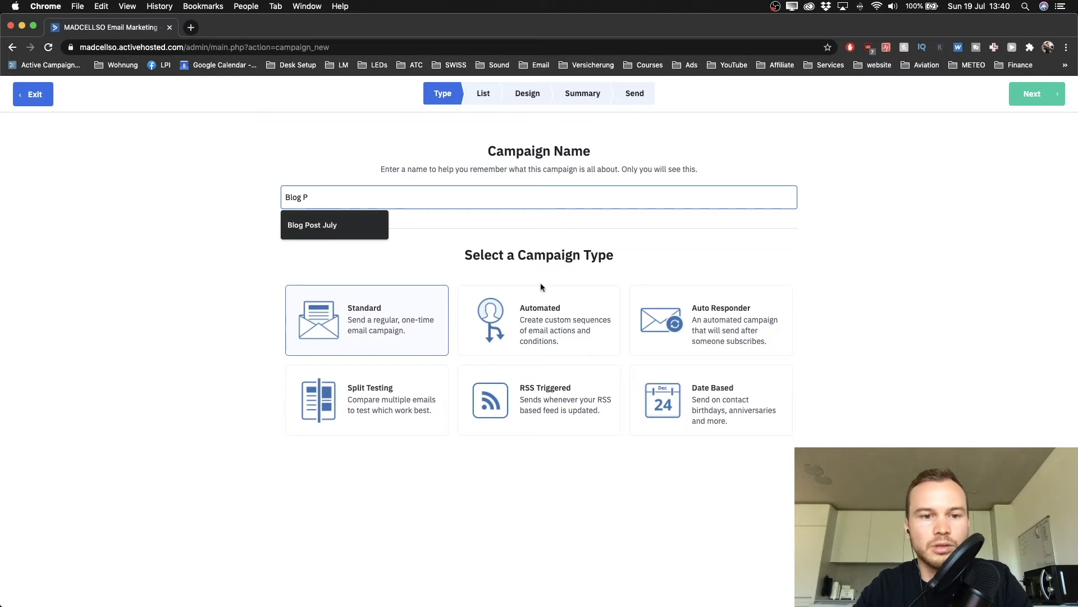
click(322, 228)
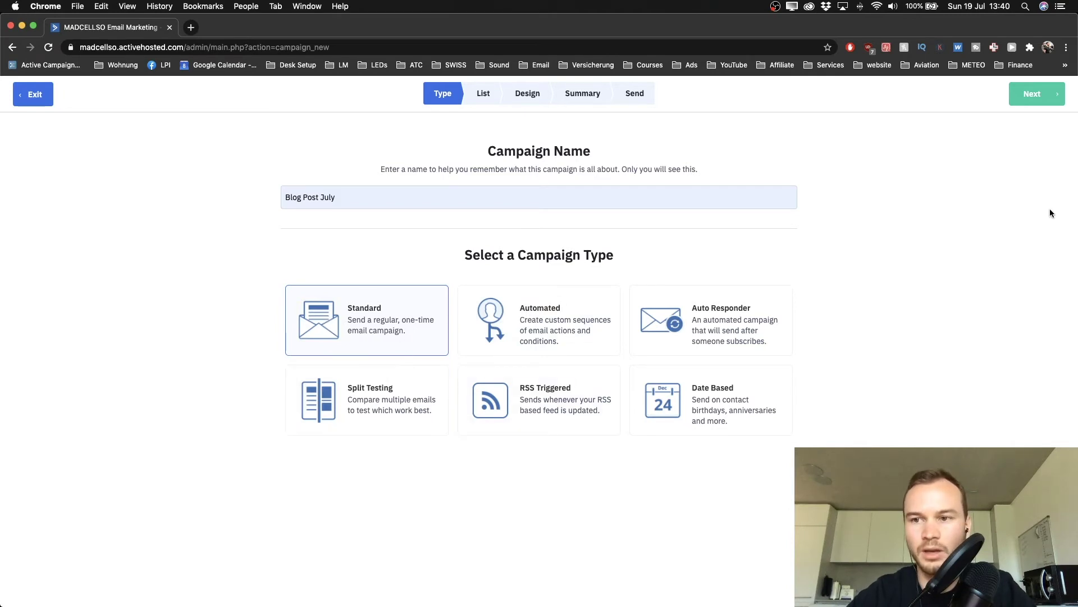
- Send the campaign to the Master Contact List and choose to build the email from scratch
click(1033, 94)
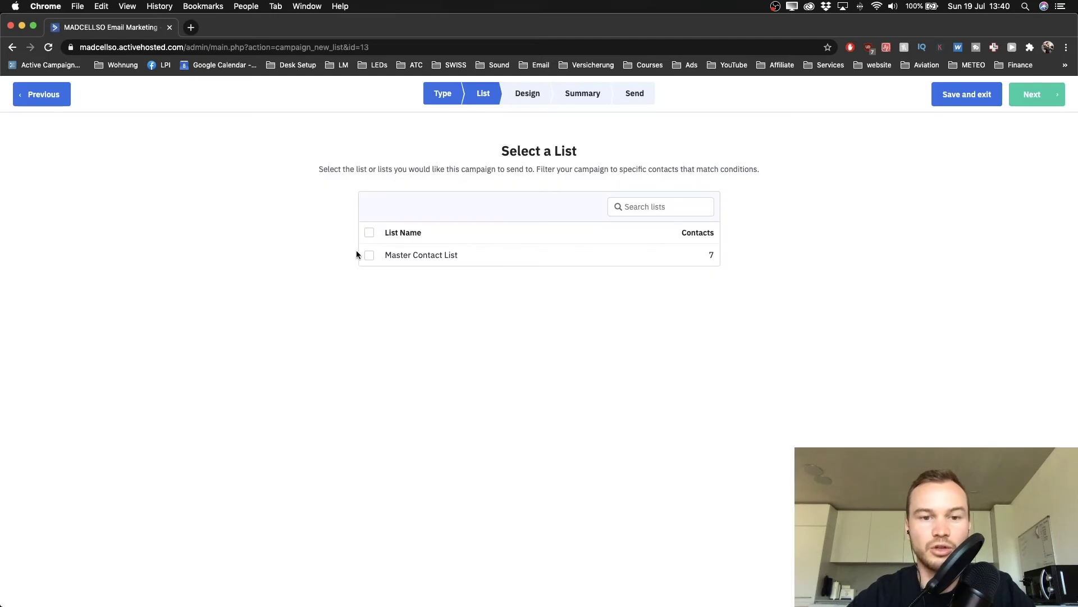
click(367, 255)
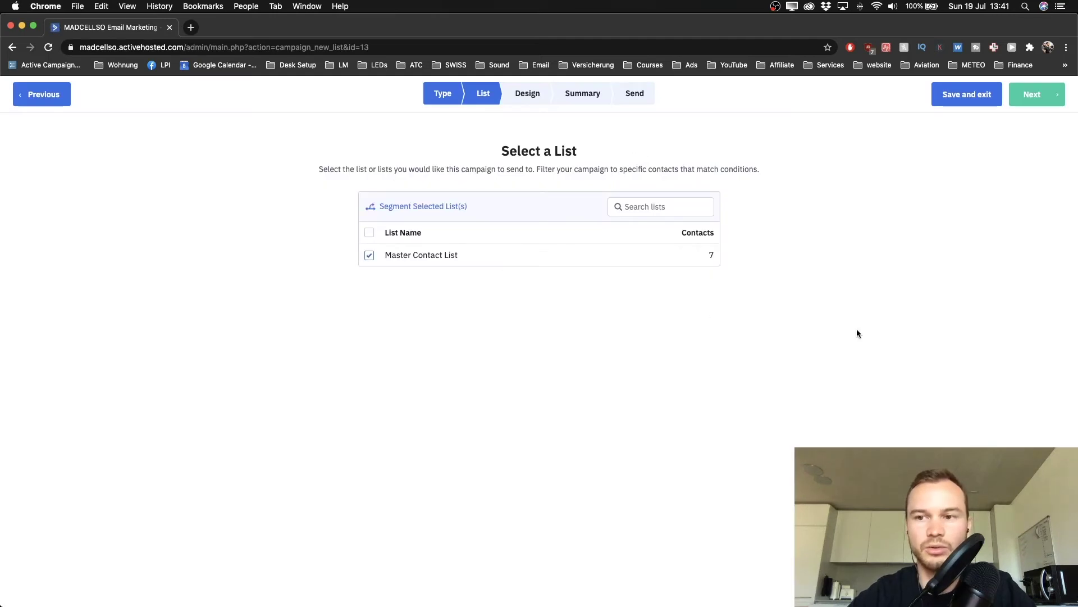
click(1045, 97)
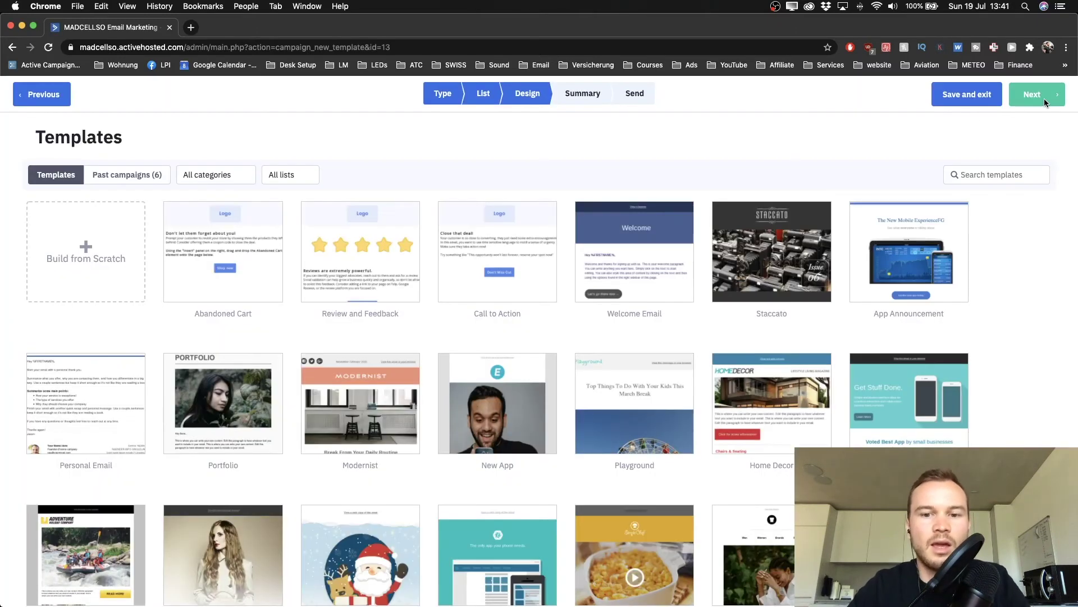
mouse_move(497, 401)
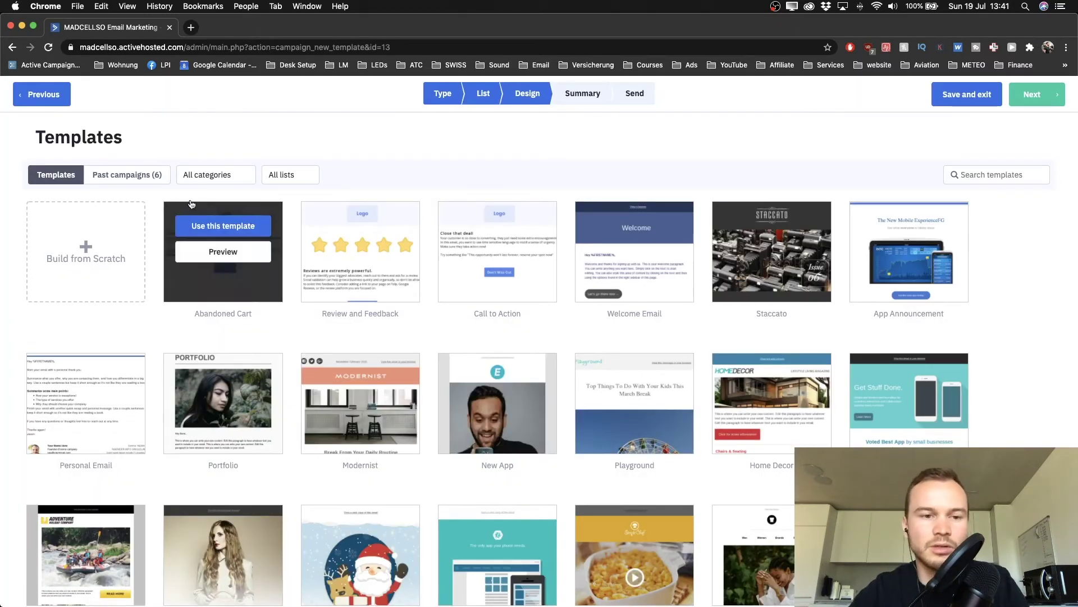
click(85, 261)
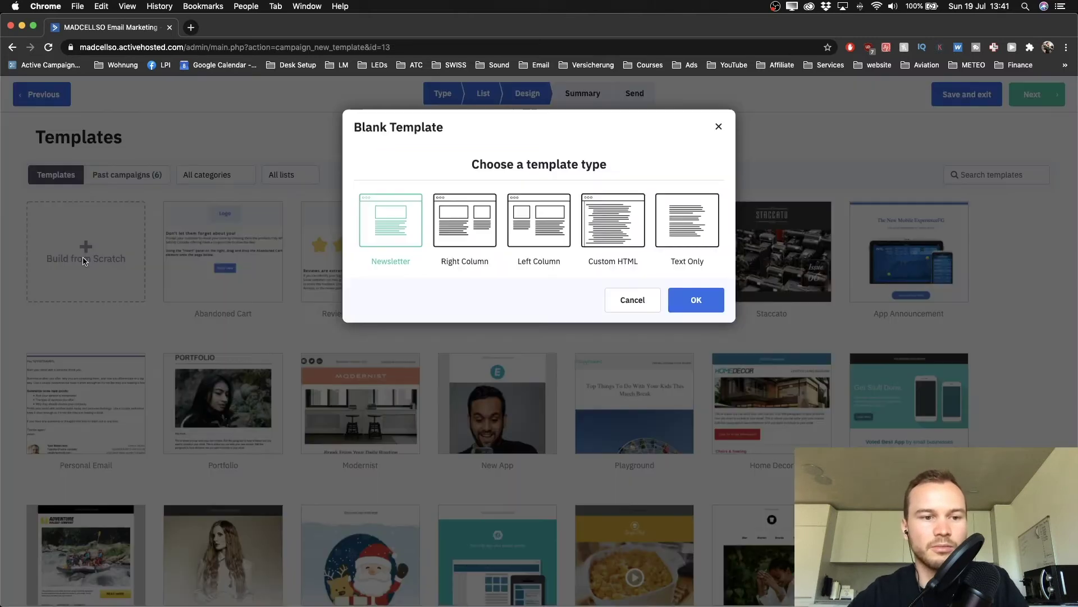
scroll(398, 254, up, 5)
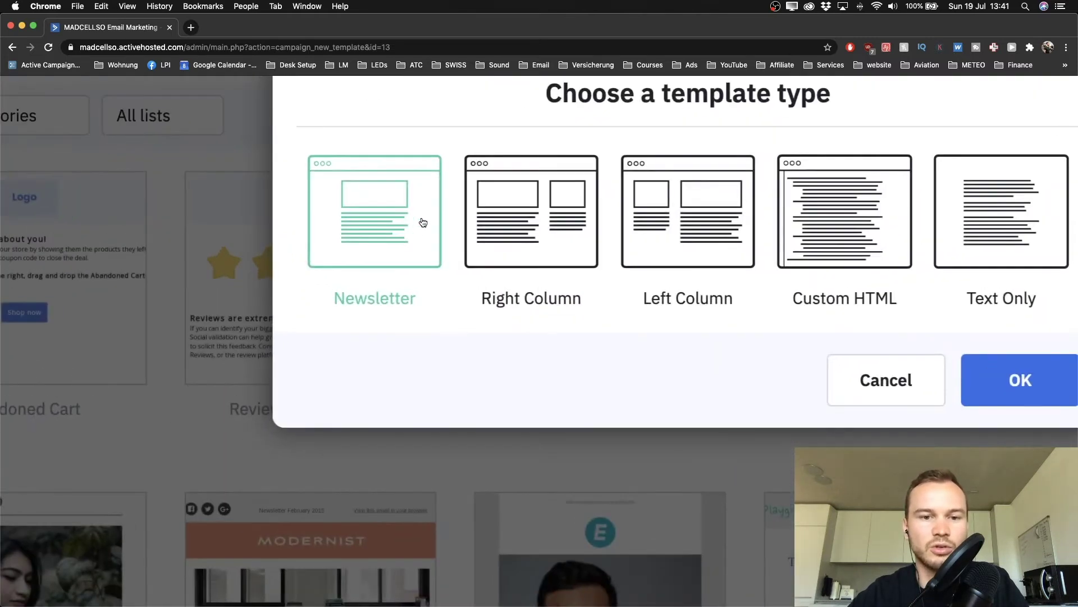
scroll(400, 248, down, 3)
scroll(402, 249, down, 3)
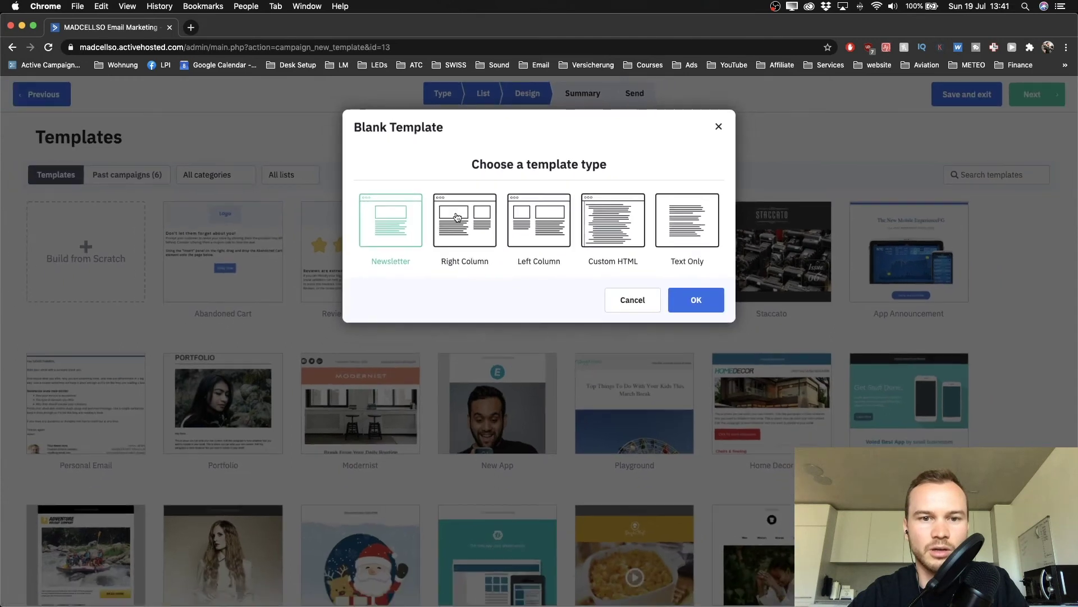
- Use the blank Newsletter layout with the subject 'What I've been up to recently'
click(705, 301)
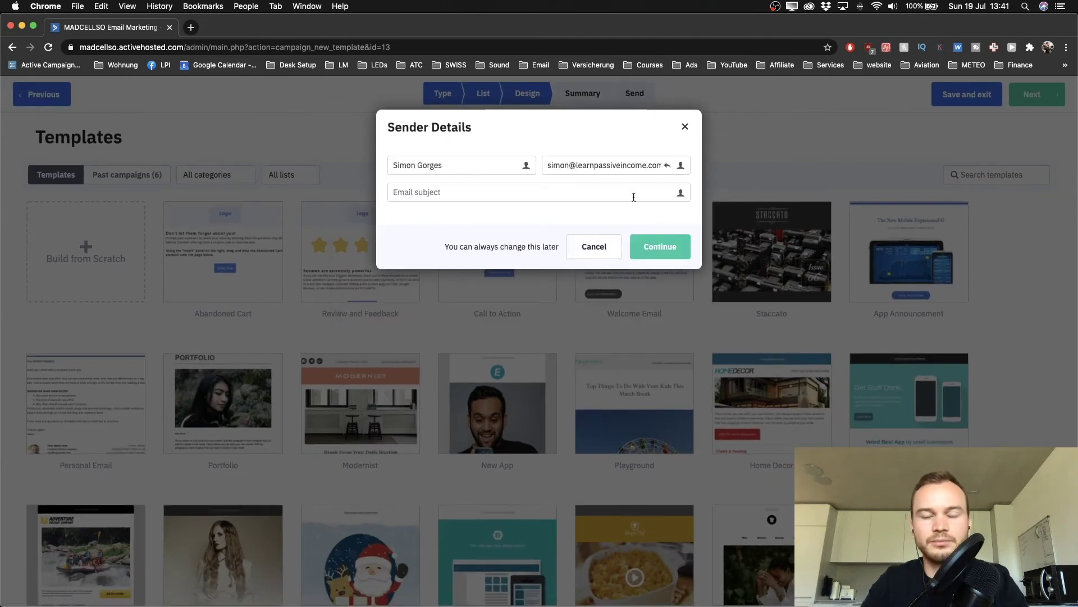
click(469, 193)
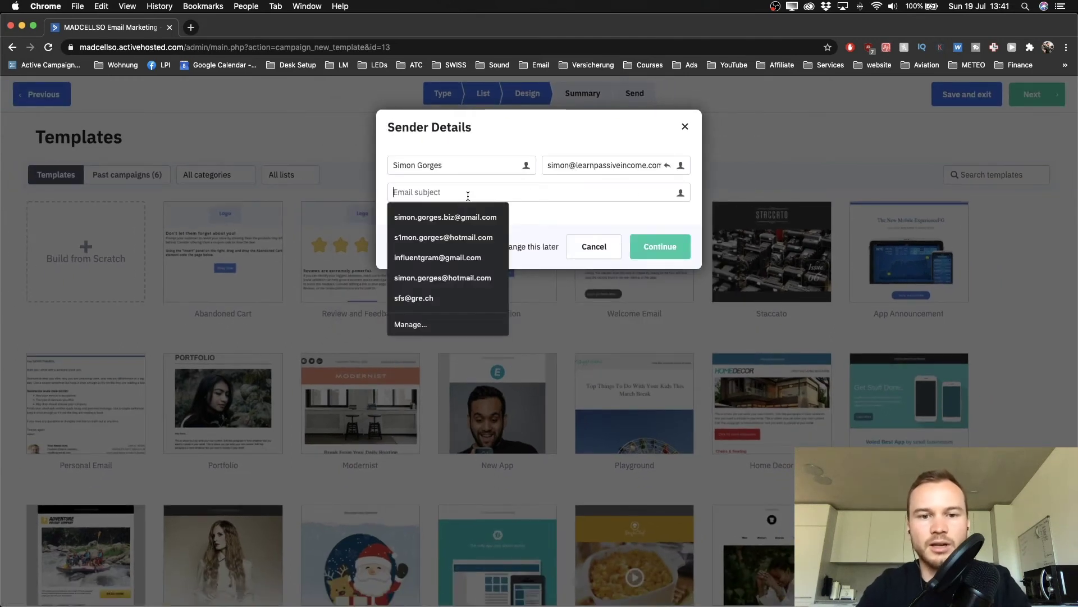
text(W)
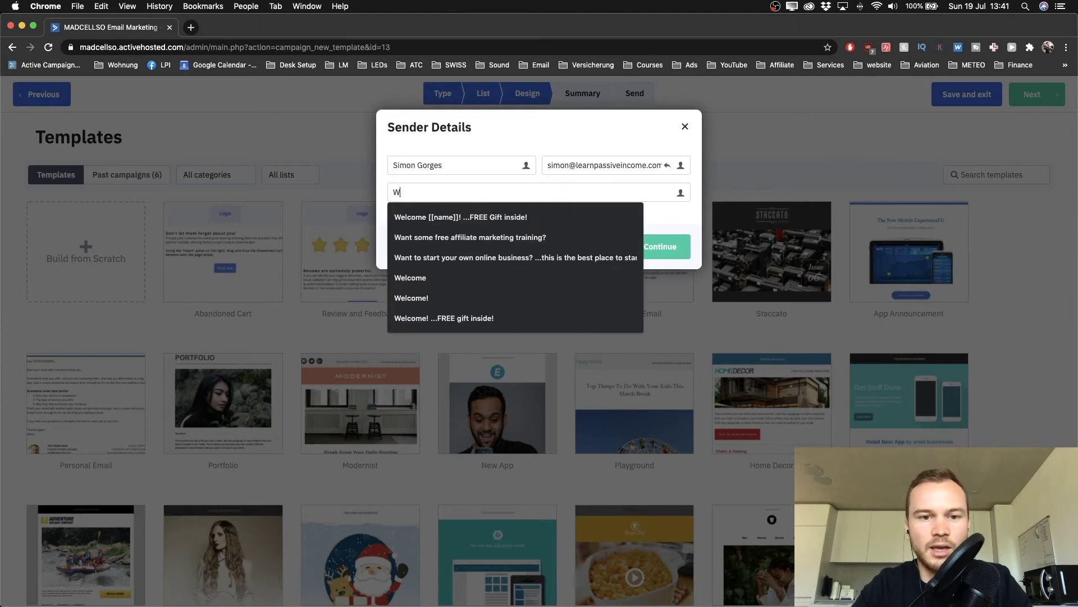
text(hat I've been )
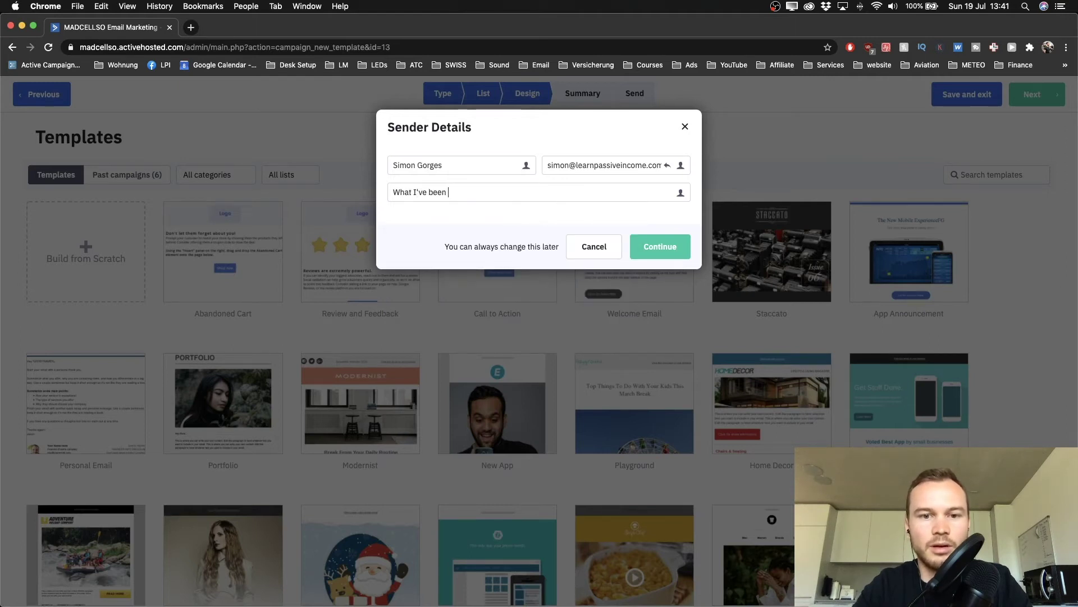
text(up to recently)
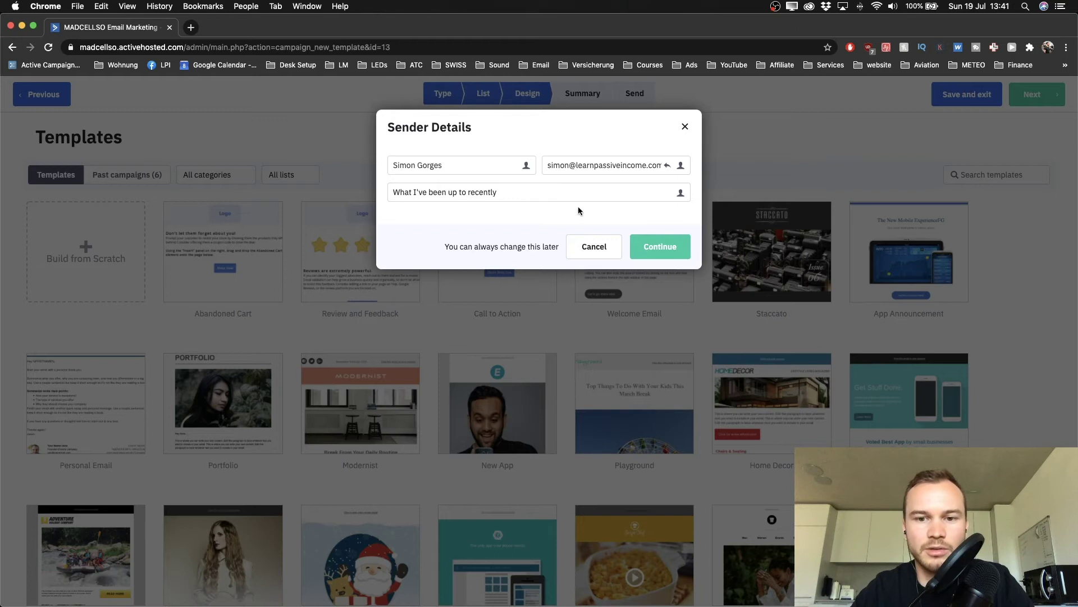
click(652, 243)
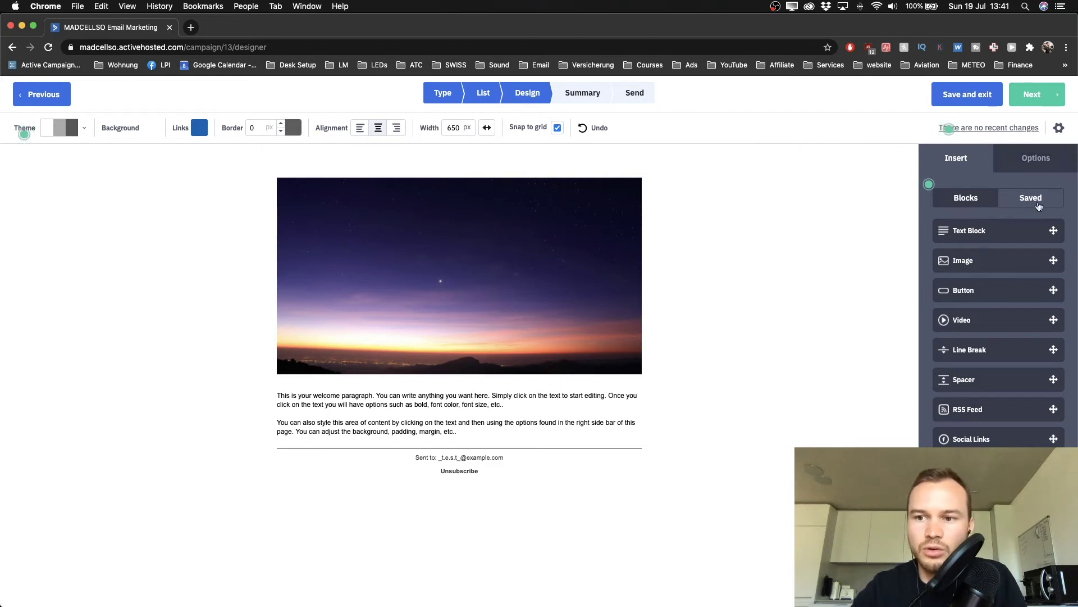
- Place the saved Text Example 1 greeting and 'Photo of myself' below the header image
click(1033, 202)
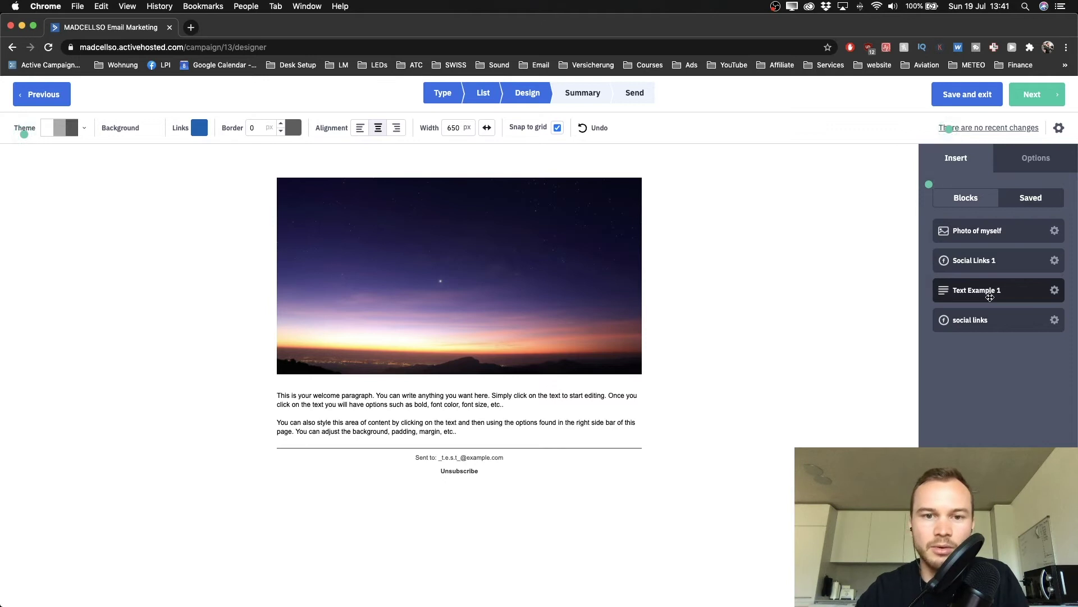
drag(990, 297, 488, 381)
scroll(405, 414, down, 2)
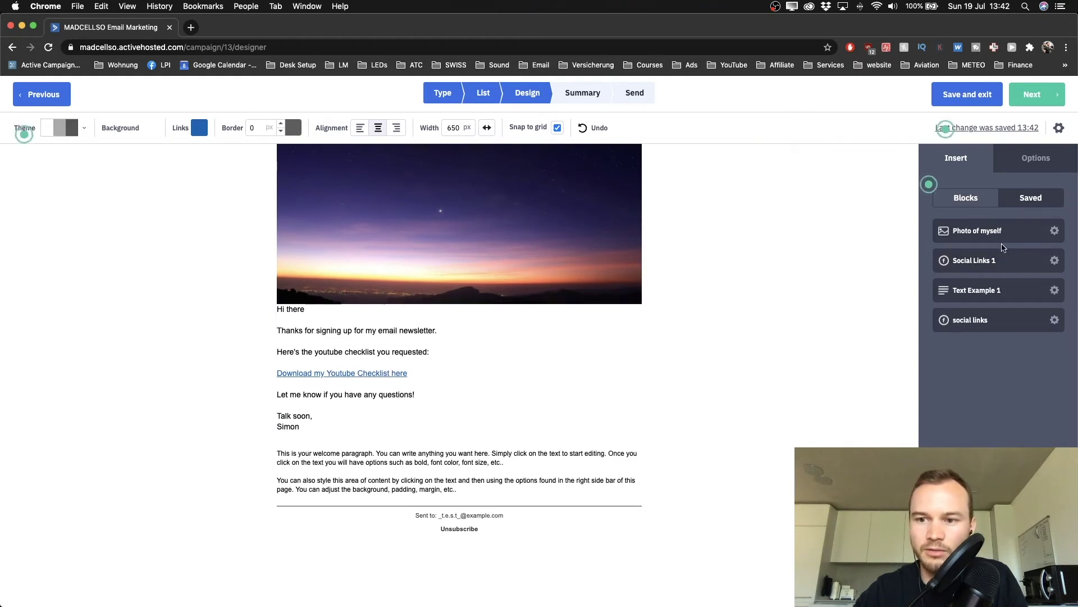
drag(1001, 236, 393, 441)
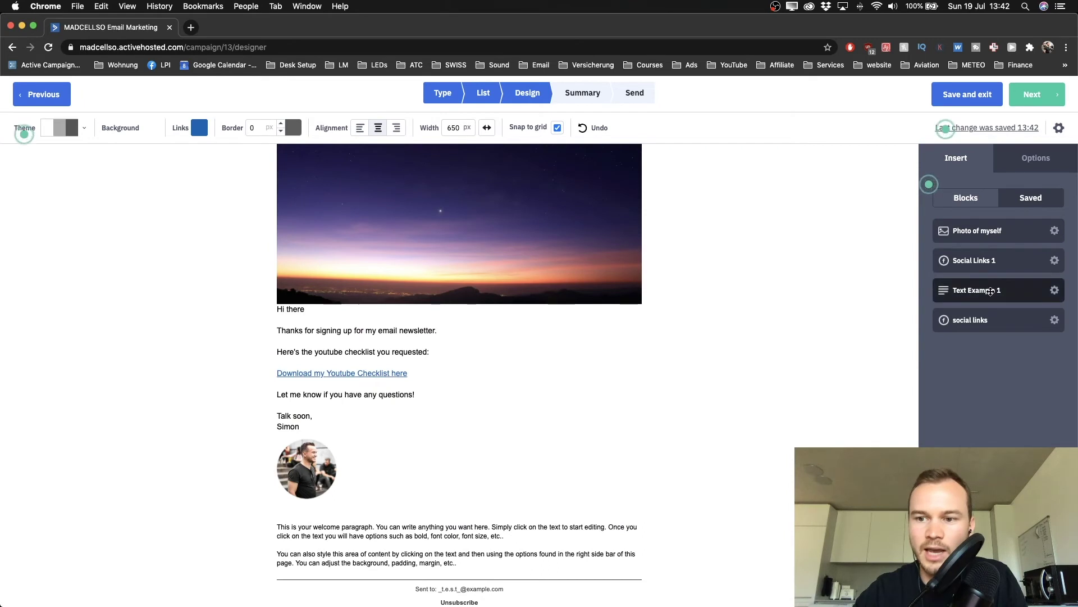
- Add the saved Facebook, Twitter, YouTube and Instagram social icons under the photo
drag(973, 311, 432, 510)
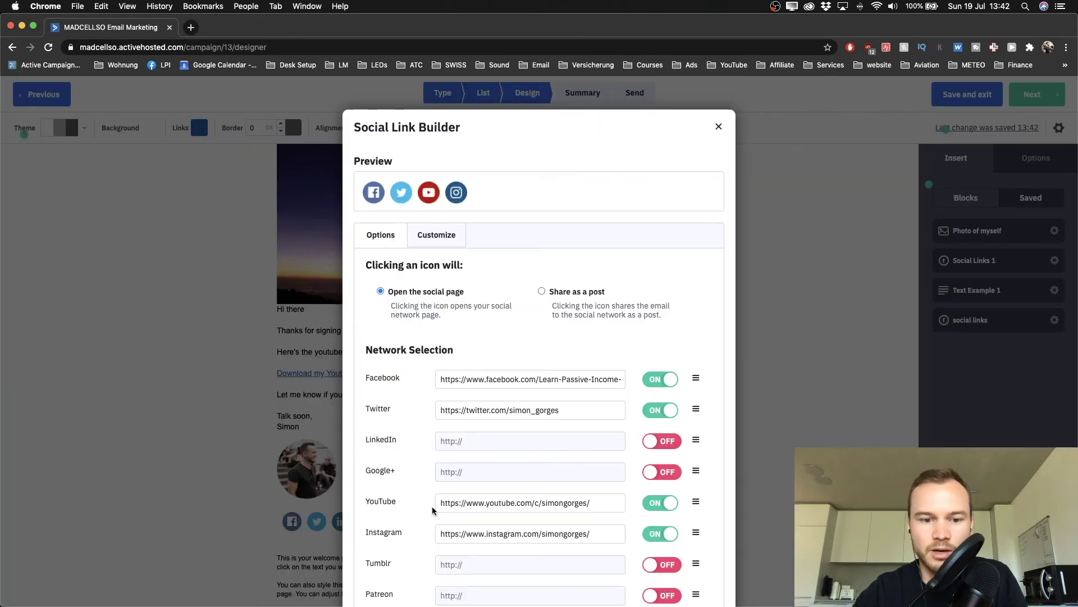
scroll(433, 510, down, 5)
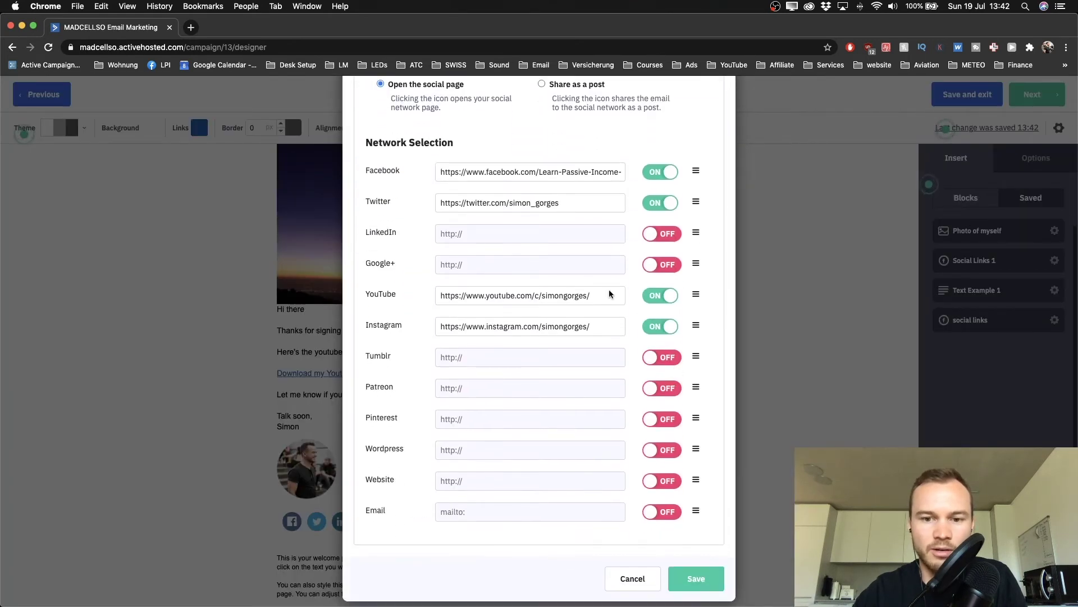
click(696, 578)
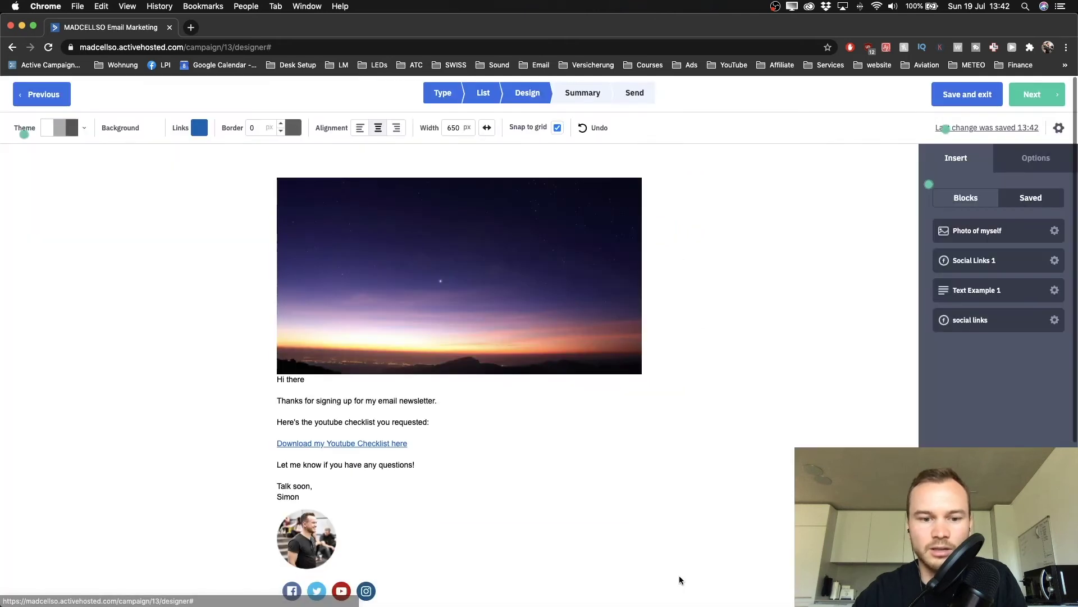
scroll(482, 436, down, 2)
scroll(482, 436, up, 3)
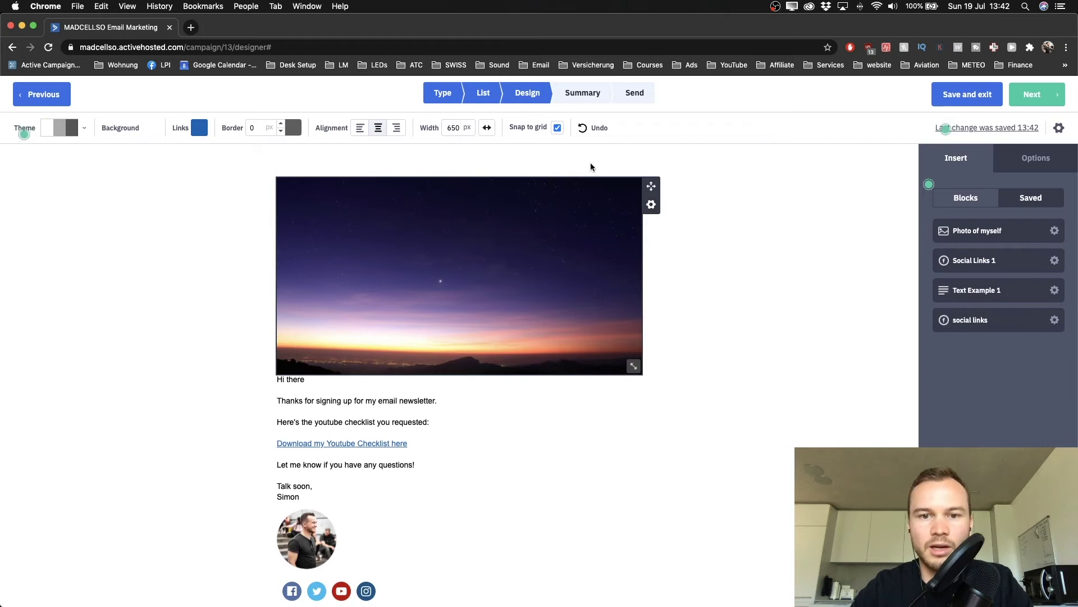
- Delete the empty block, the header image and the sample welcome paragraph from the email
click(650, 189)
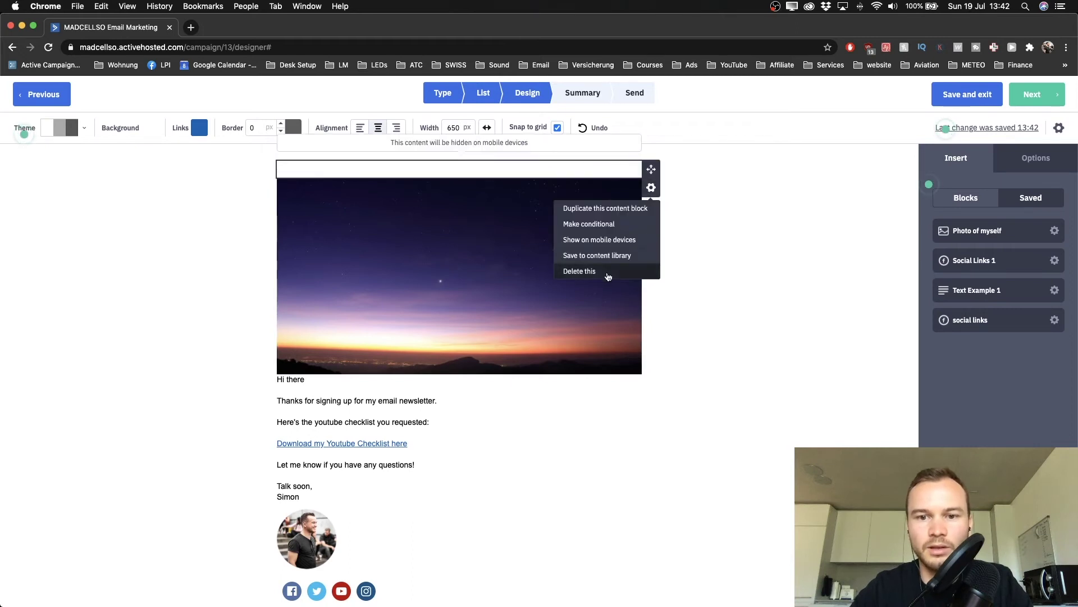
click(601, 273)
click(637, 274)
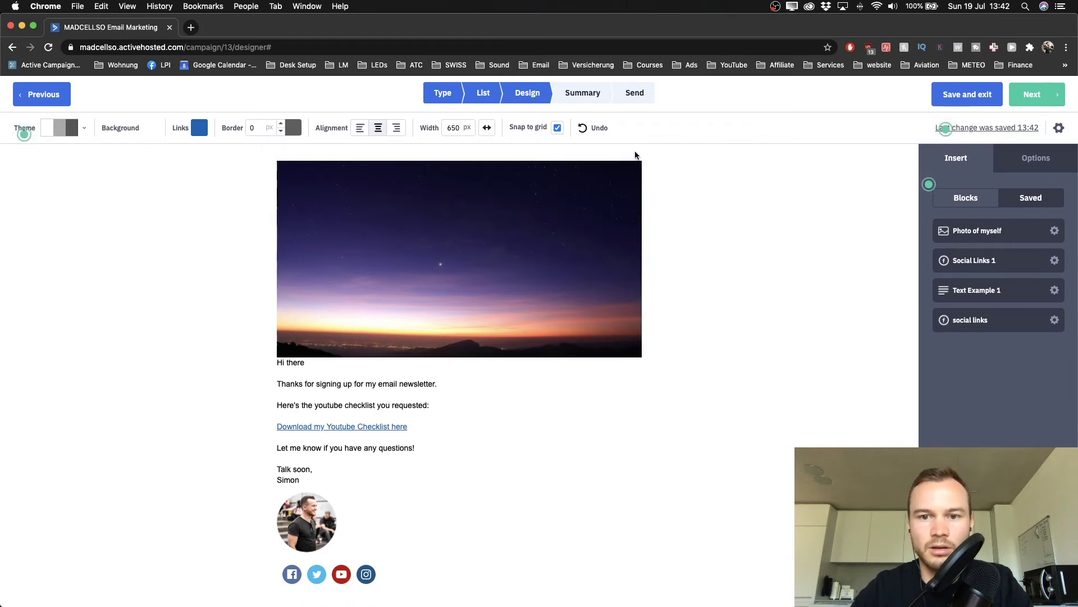
click(650, 189)
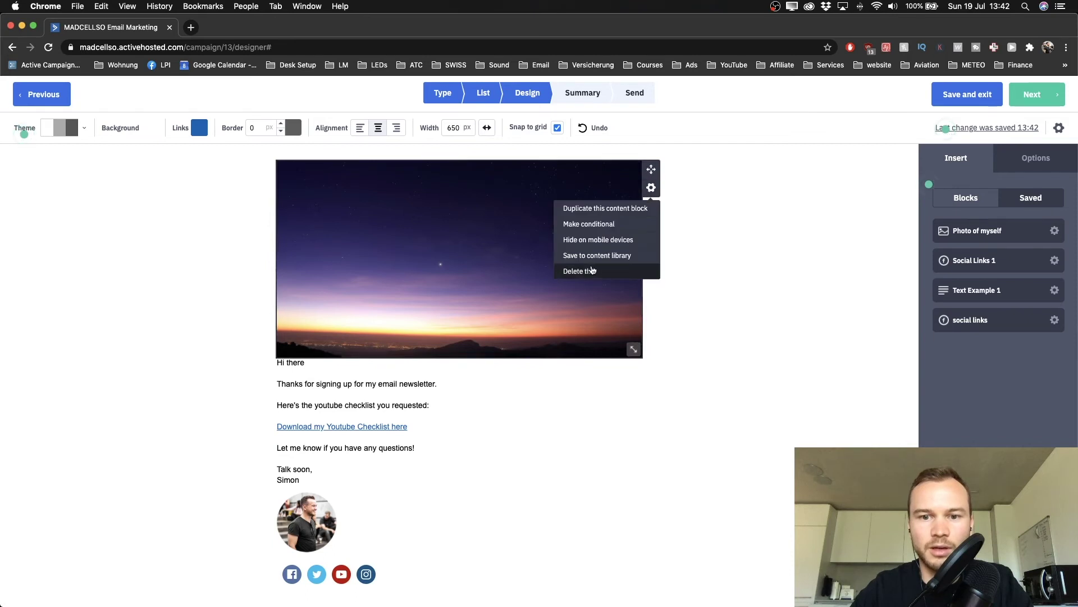
click(589, 271)
click(634, 270)
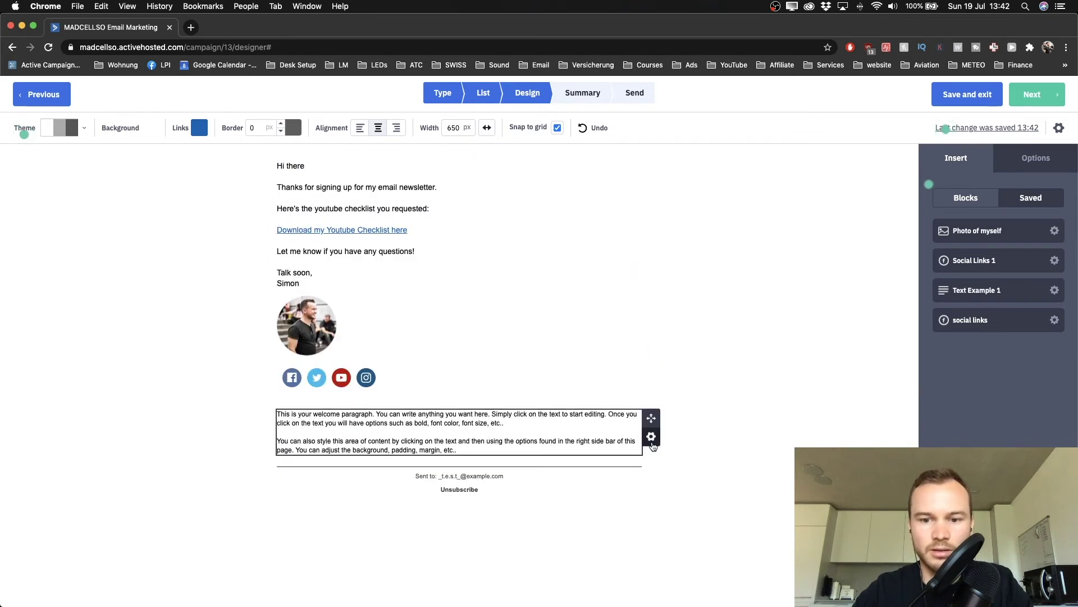
click(651, 436)
click(602, 520)
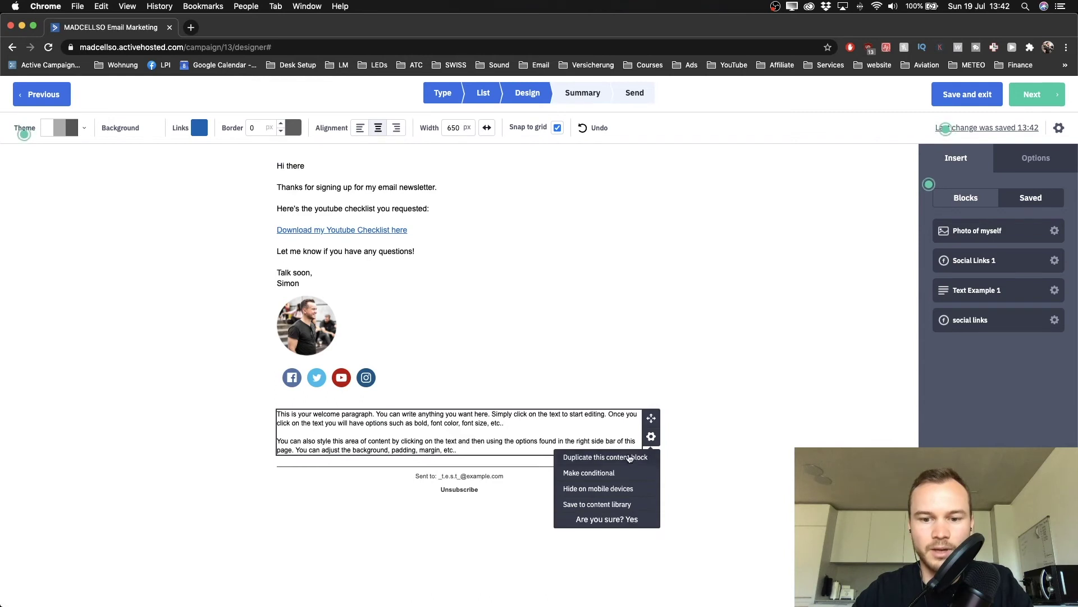
click(631, 520)
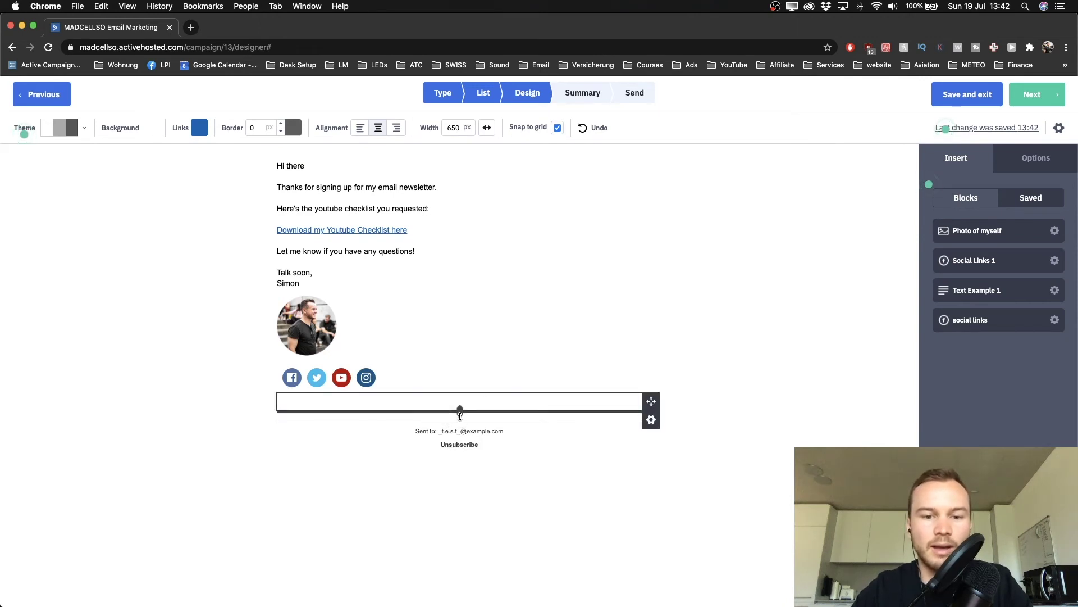
- Left-align the whole email and delete the existing greeting text
click(360, 132)
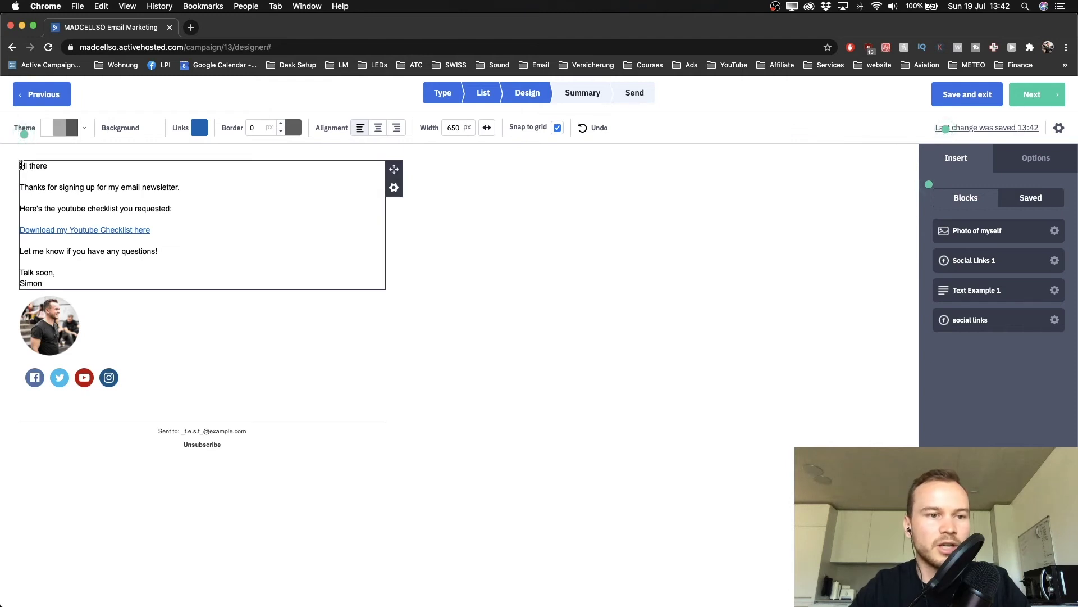
drag(21, 165, 174, 298)
click(122, 274)
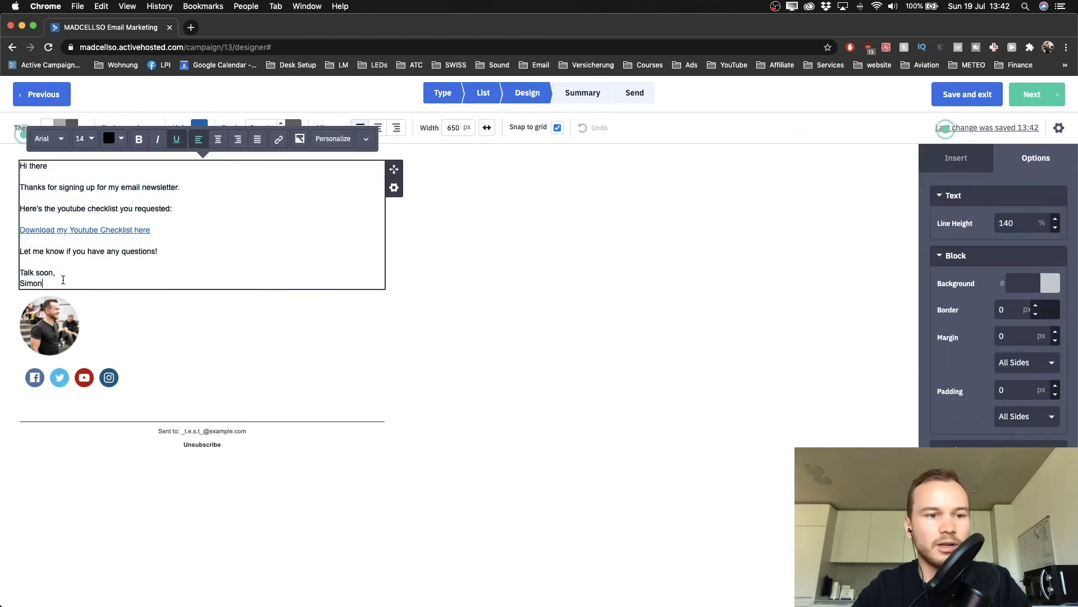
drag(63, 279, 21, 169)
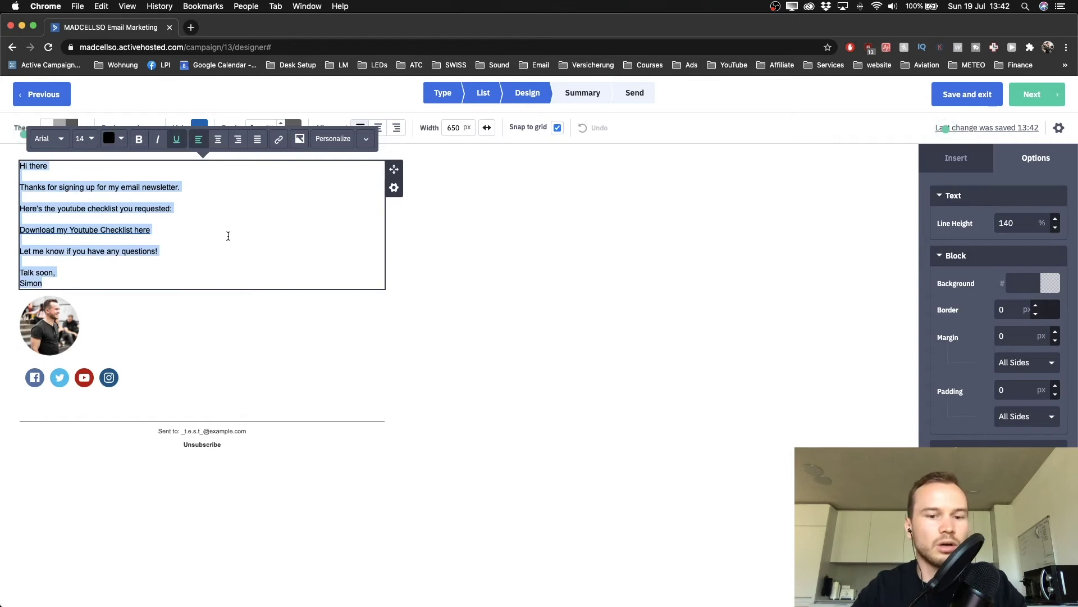
key(BackSpace)
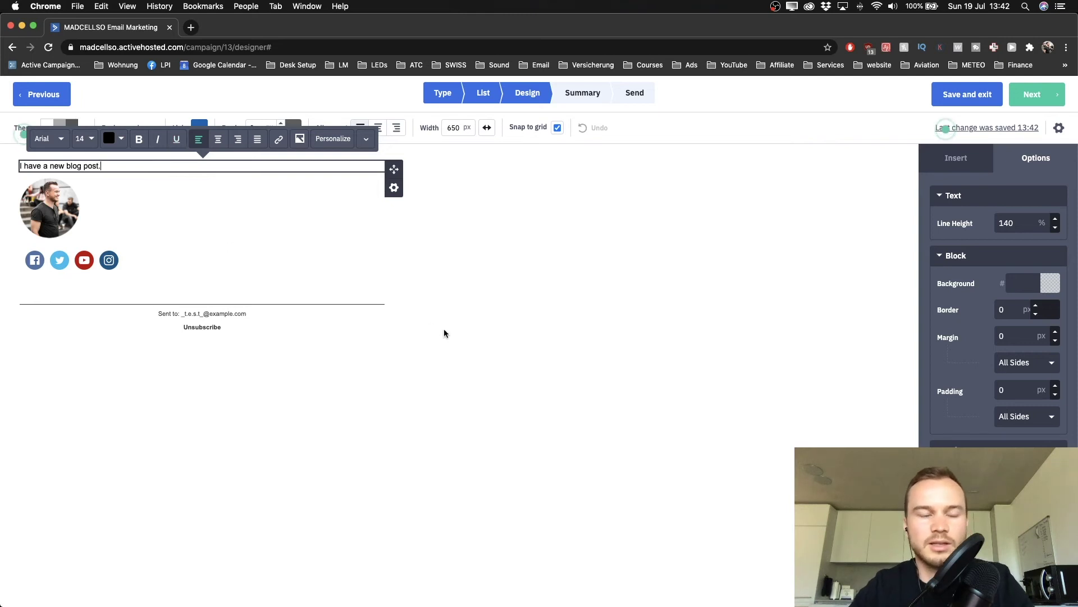
- Add a line reading 'link' under 'I have a new blog post.' and select it
click(587, 236)
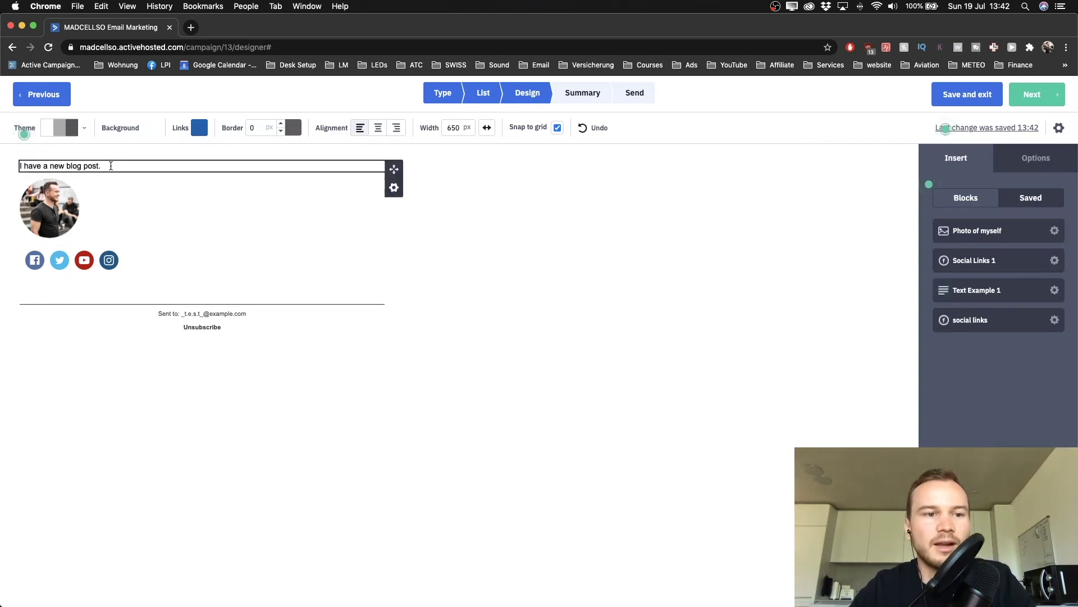
click(109, 166)
key(Return)
text(link)
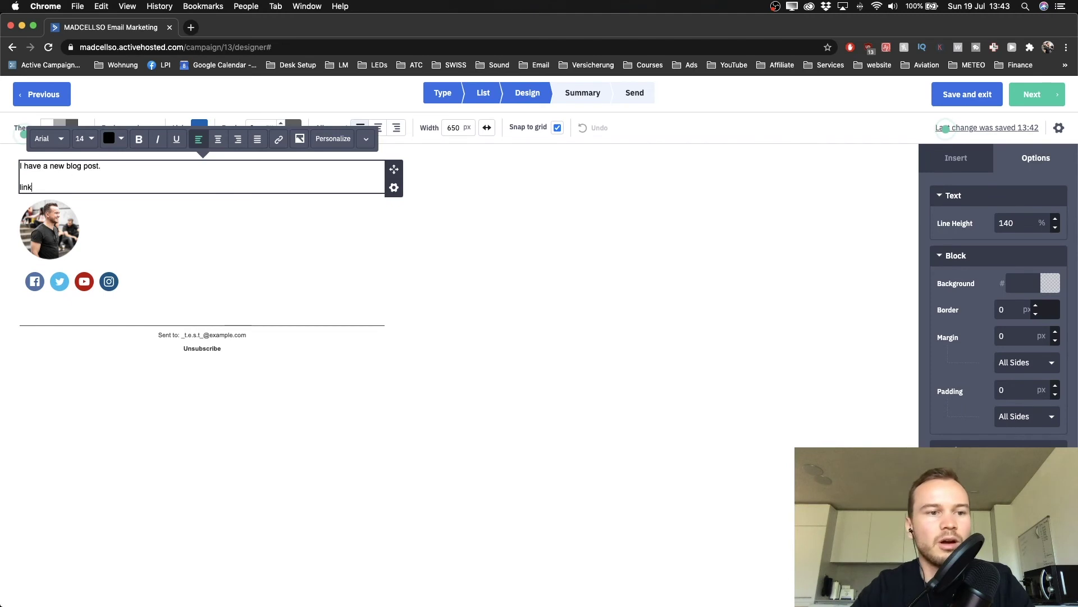
drag(20, 188, 30, 189)
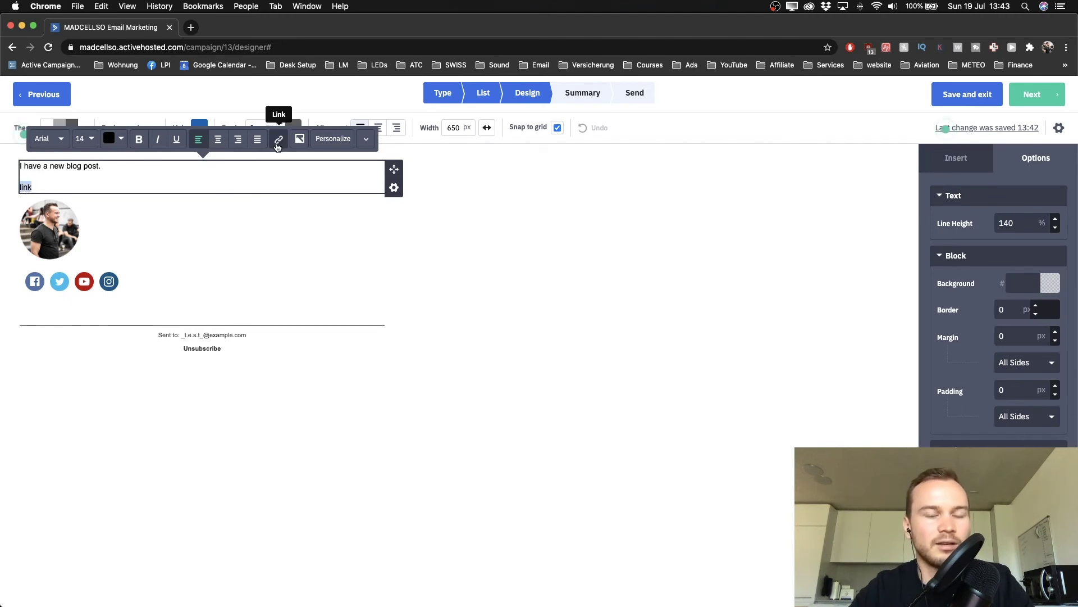
click(279, 141)
click(469, 164)
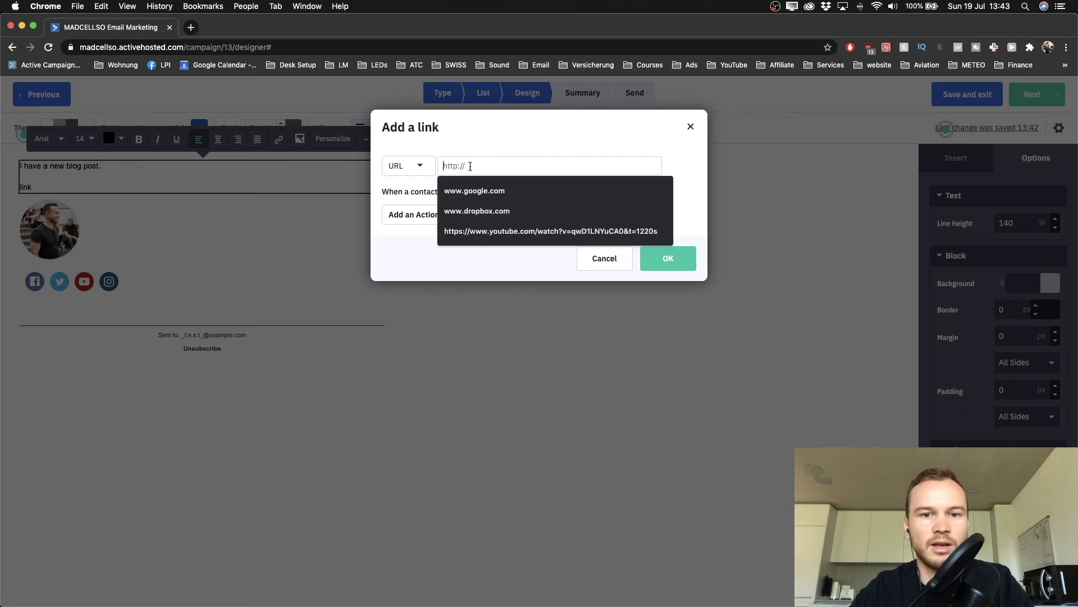
click(486, 190)
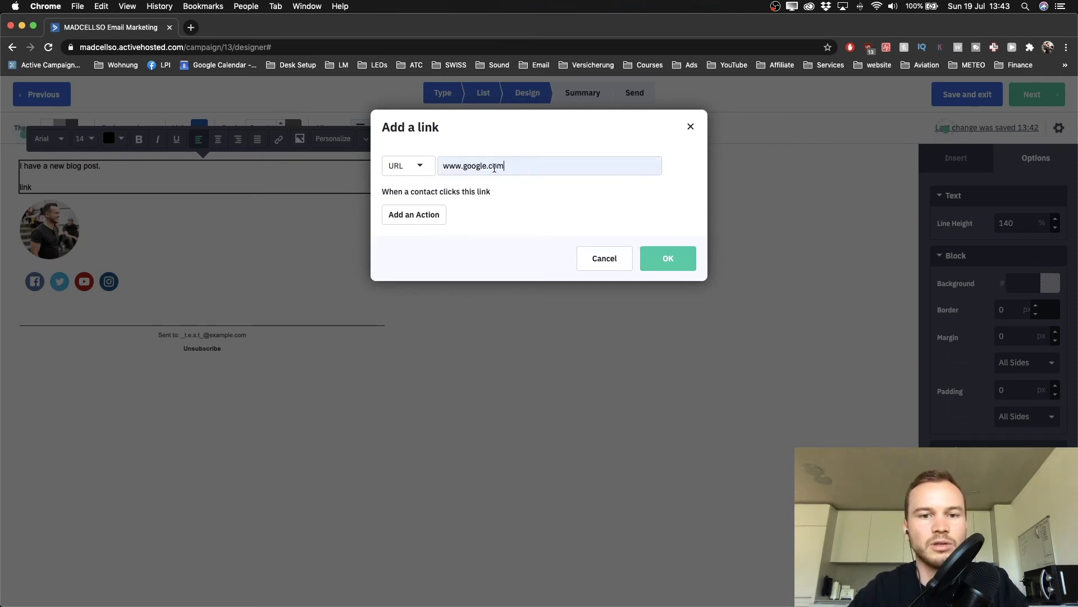
click(666, 256)
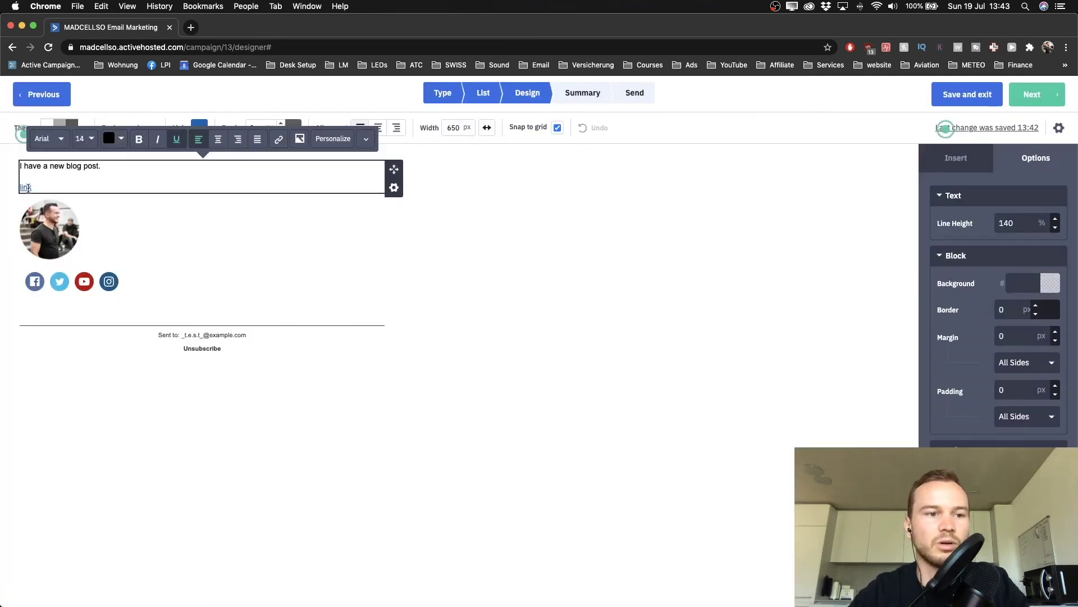
scroll(102, 187, up, 5)
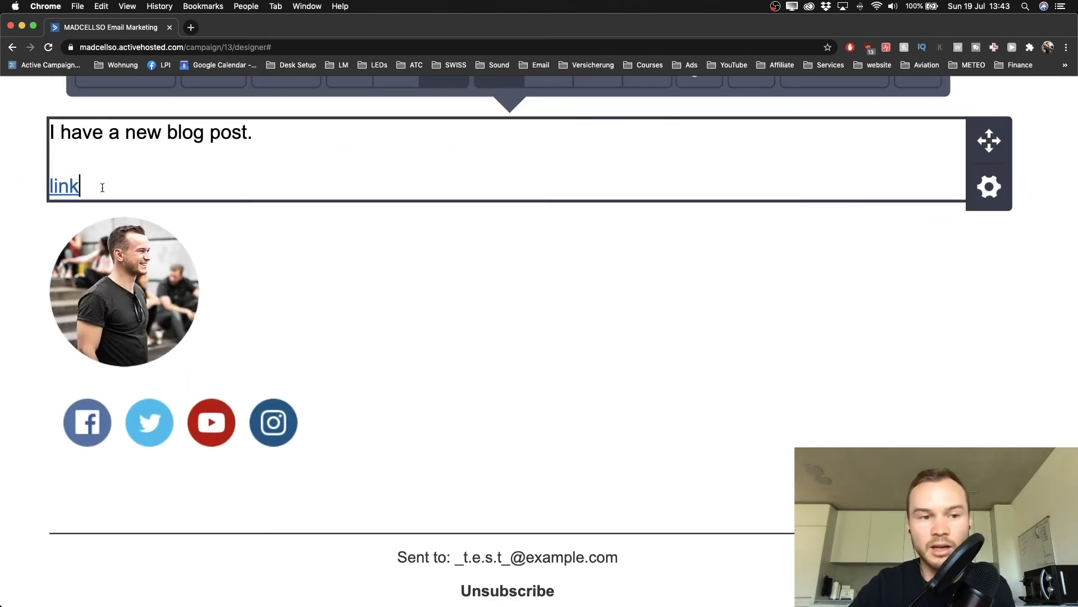
scroll(167, 184, down, 5)
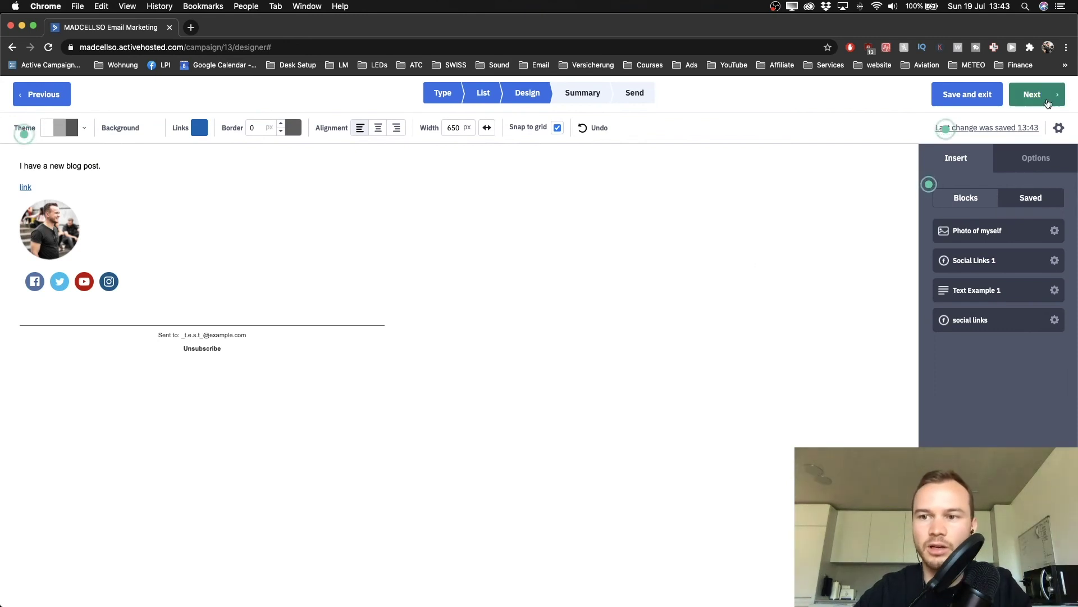
- Advance to the Campaign Summary and review its Options and Schedule sections
click(1042, 99)
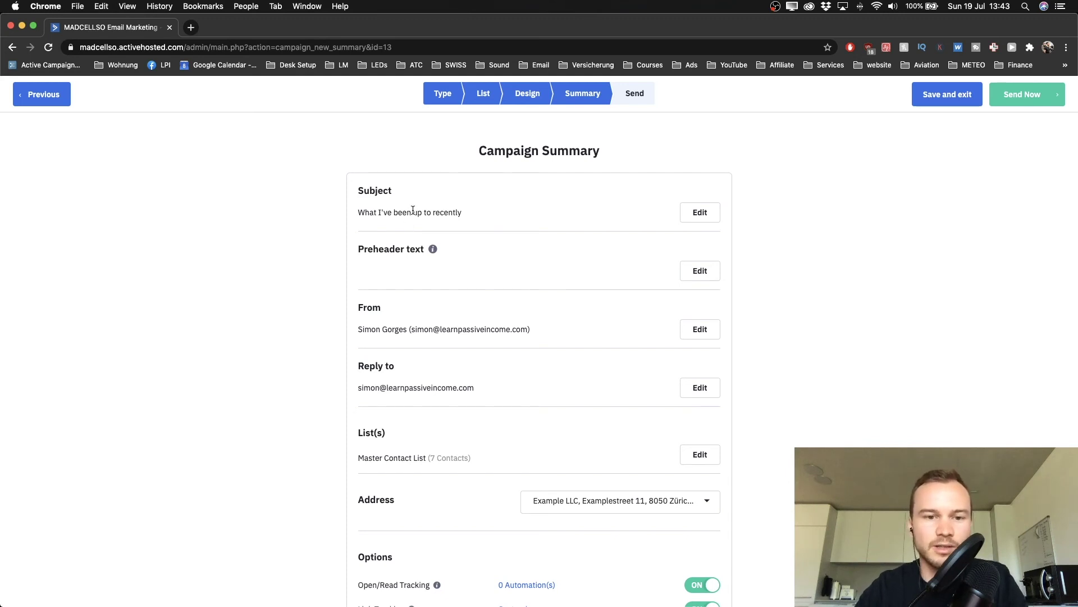
scroll(413, 210, down, 2)
scroll(413, 210, down, 4)
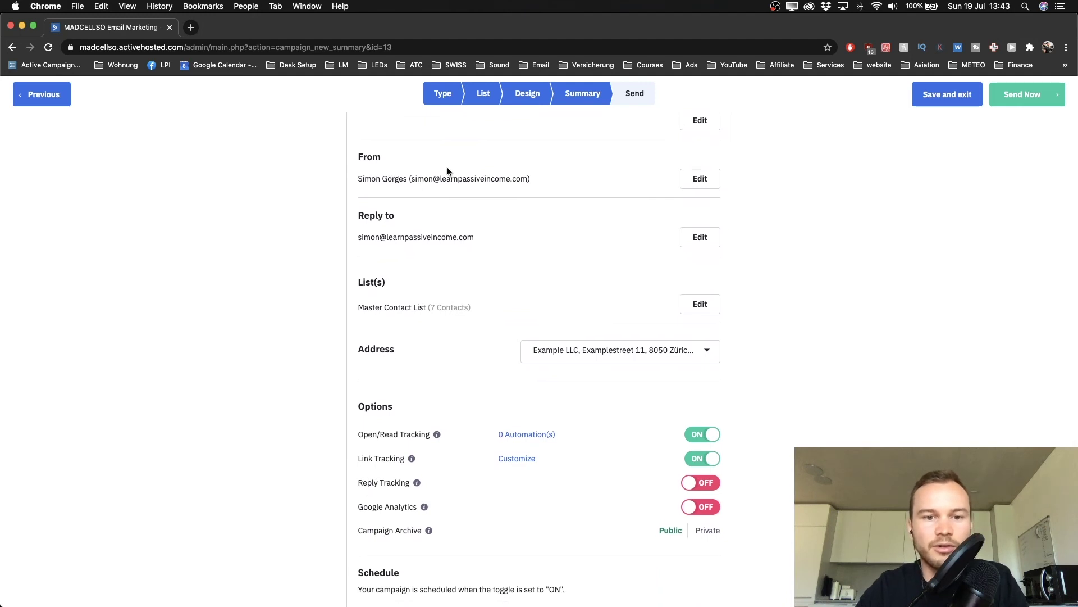
scroll(449, 172, down, 5)
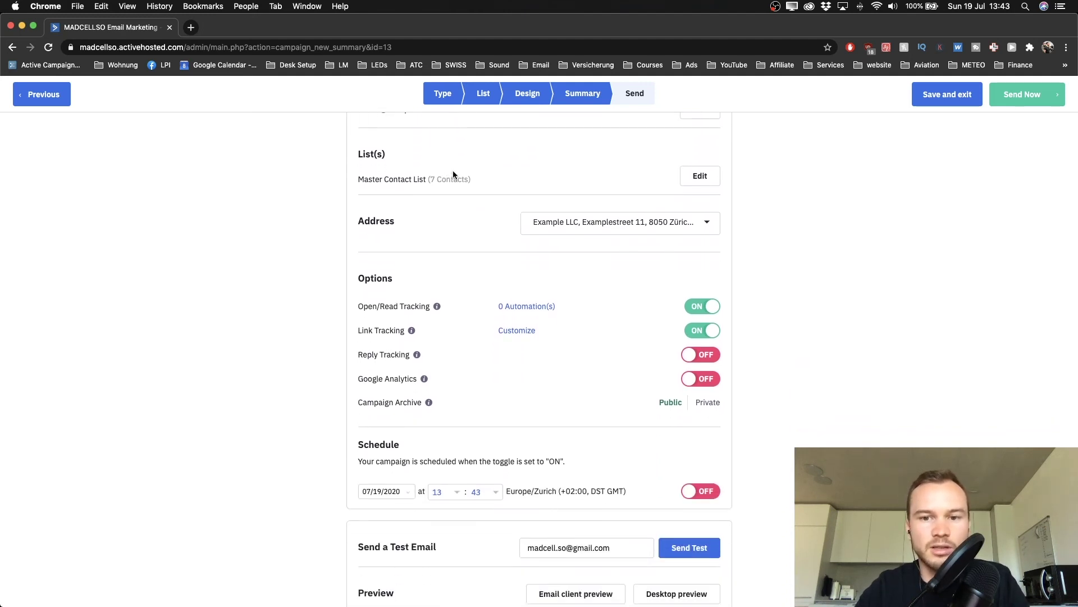
scroll(571, 230, down, 5)
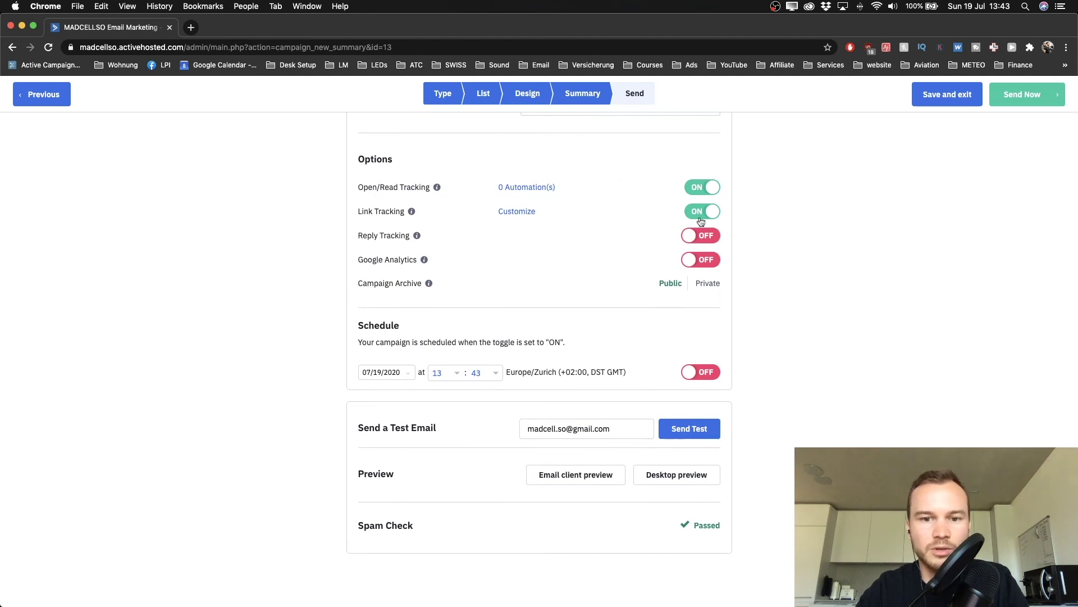
scroll(701, 224, down, 1)
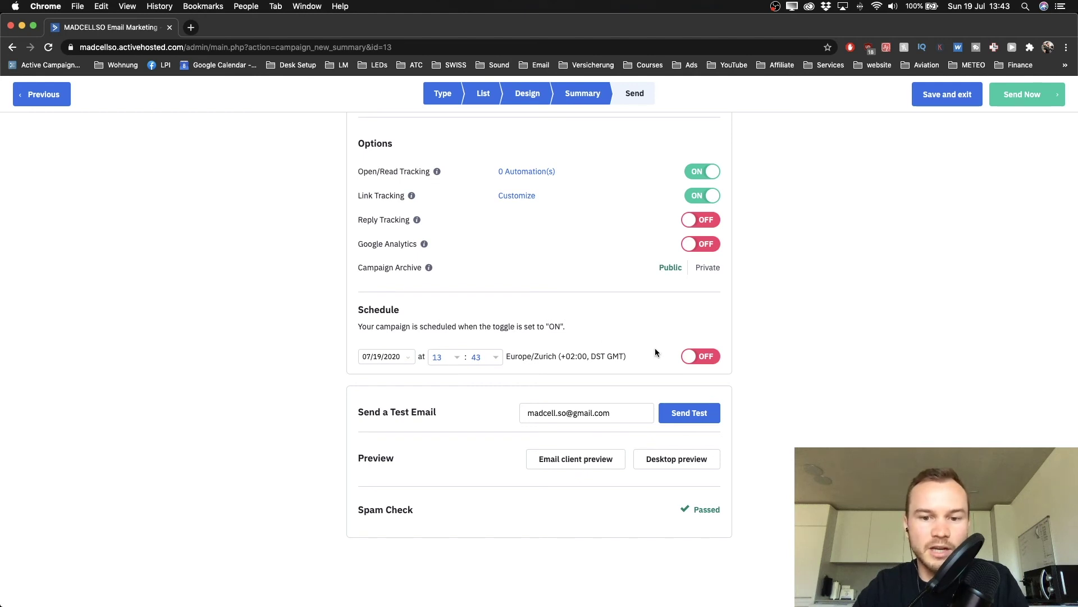
- Schedule sending for tomorrow (07/20/2020) at 10:00 and switch scheduling on
click(409, 360)
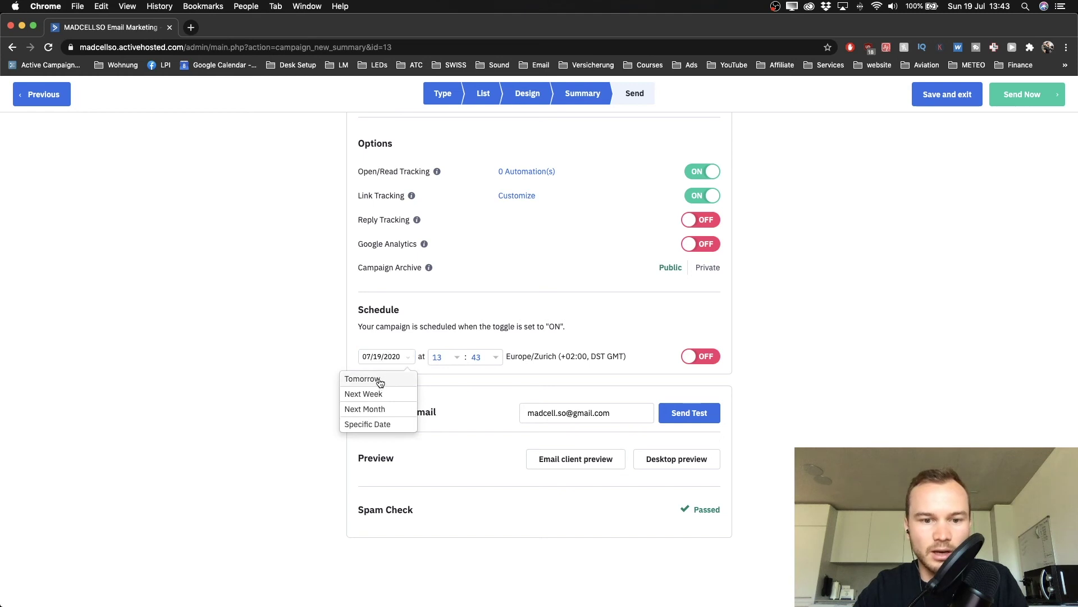
click(378, 378)
click(448, 360)
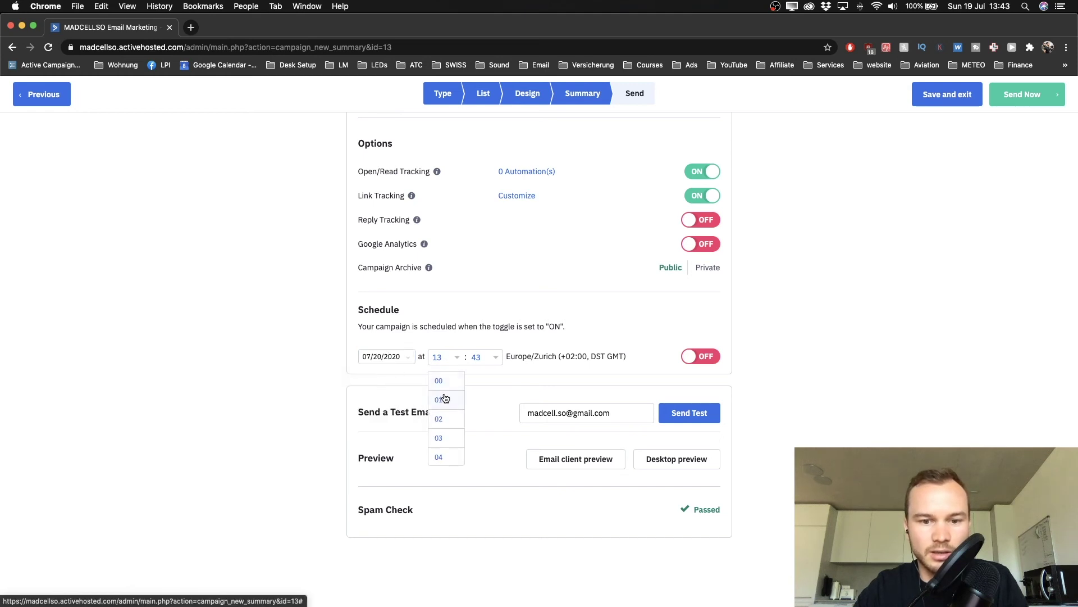
scroll(444, 400, down, 3)
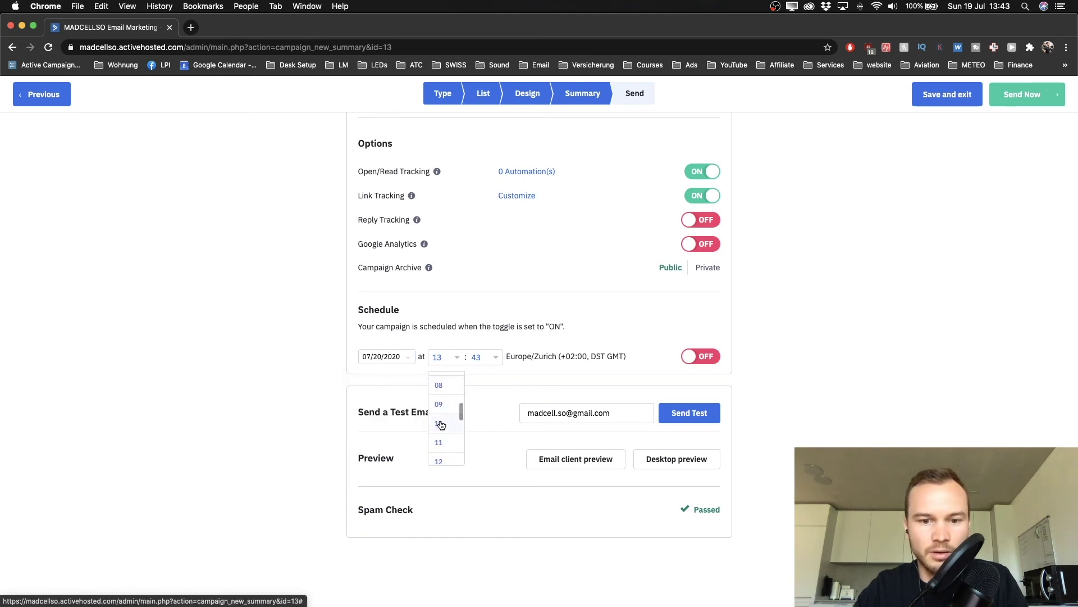
click(440, 422)
click(495, 362)
scroll(495, 362, up, 3)
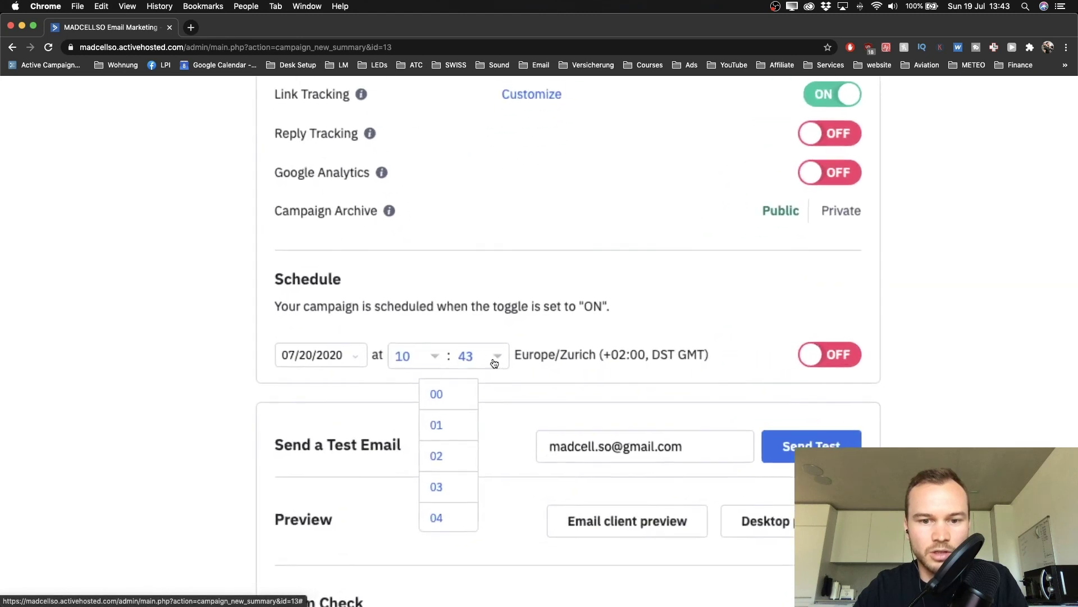
click(446, 392)
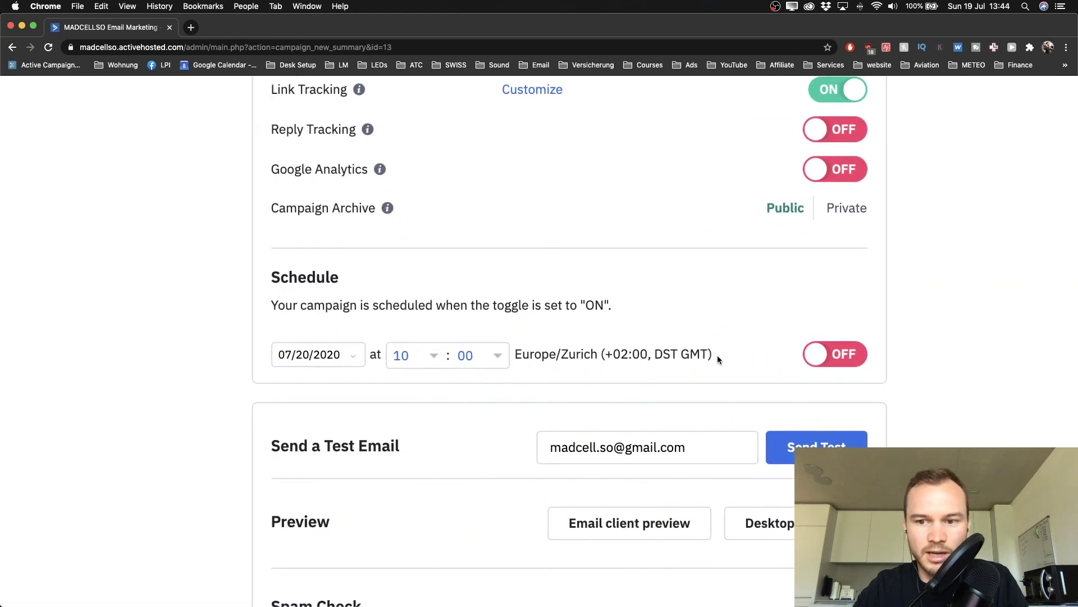
click(824, 363)
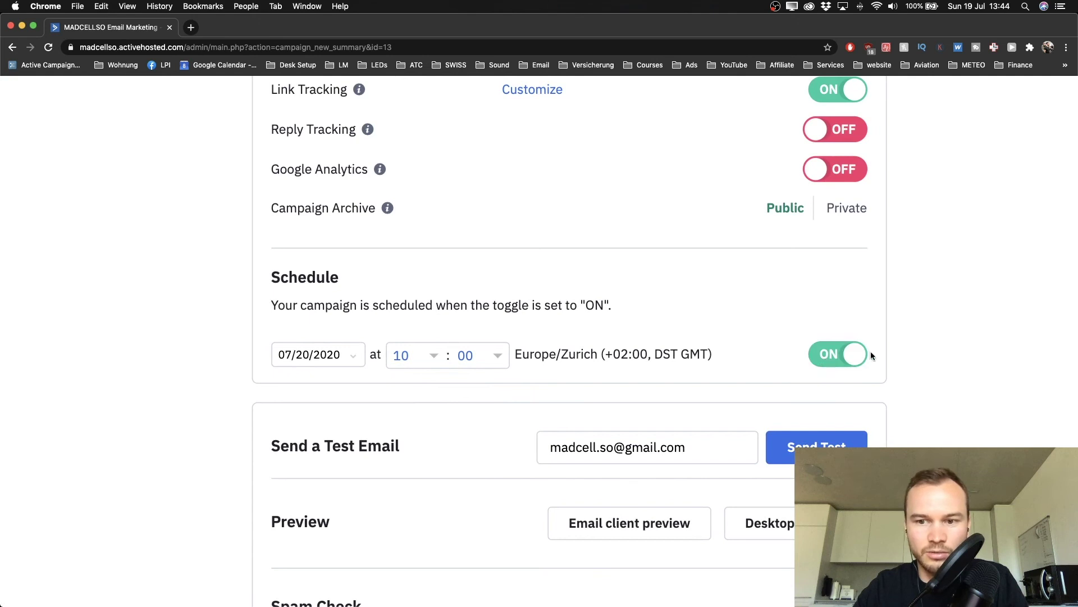
scroll(844, 356, down, 5)
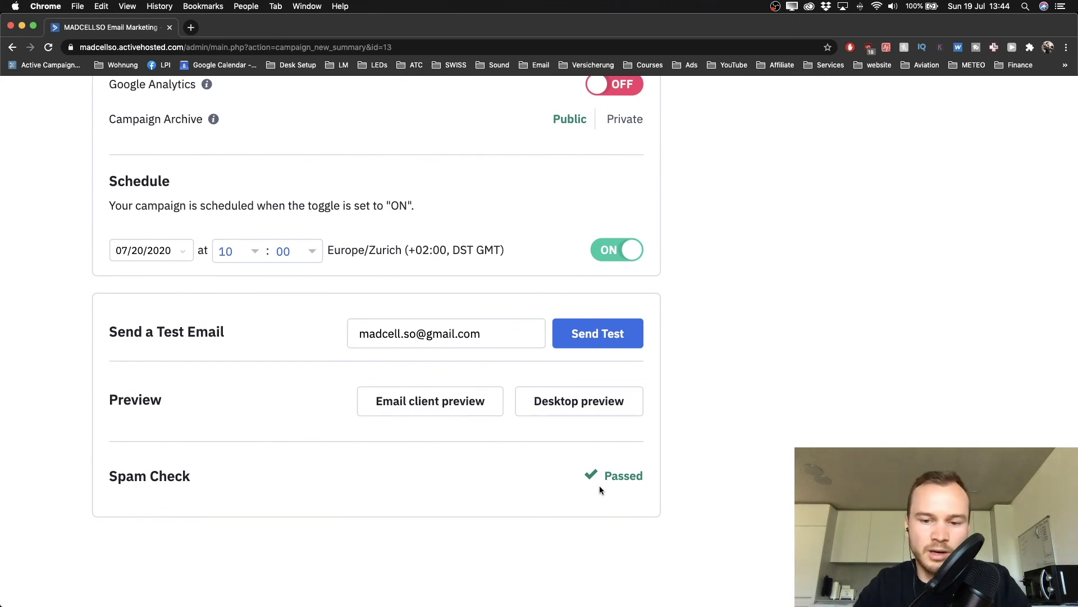
key(super+minus)
key(super+minus)
key(super+minus)
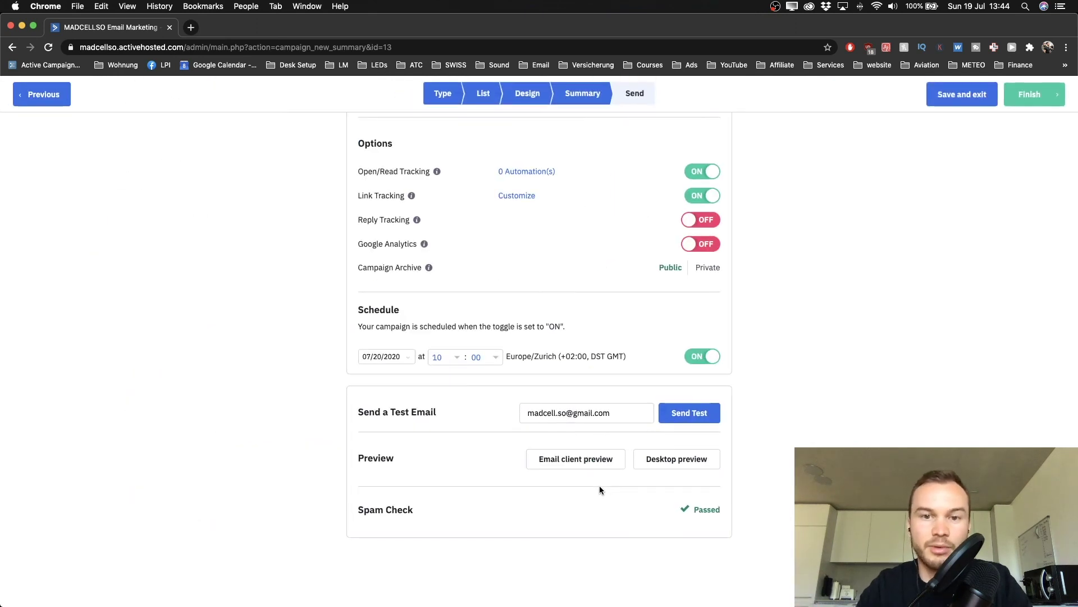
- Finish the campaign and view the confirmation that sending starts 07/20/2020 at 10:00
click(1041, 102)
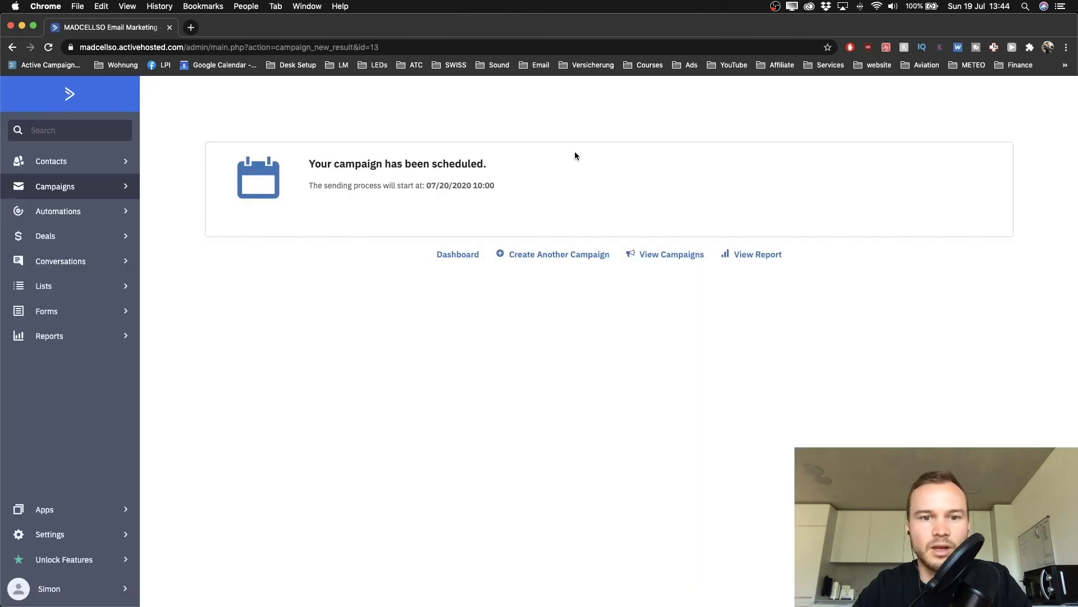
scroll(261, 167, up, 2)
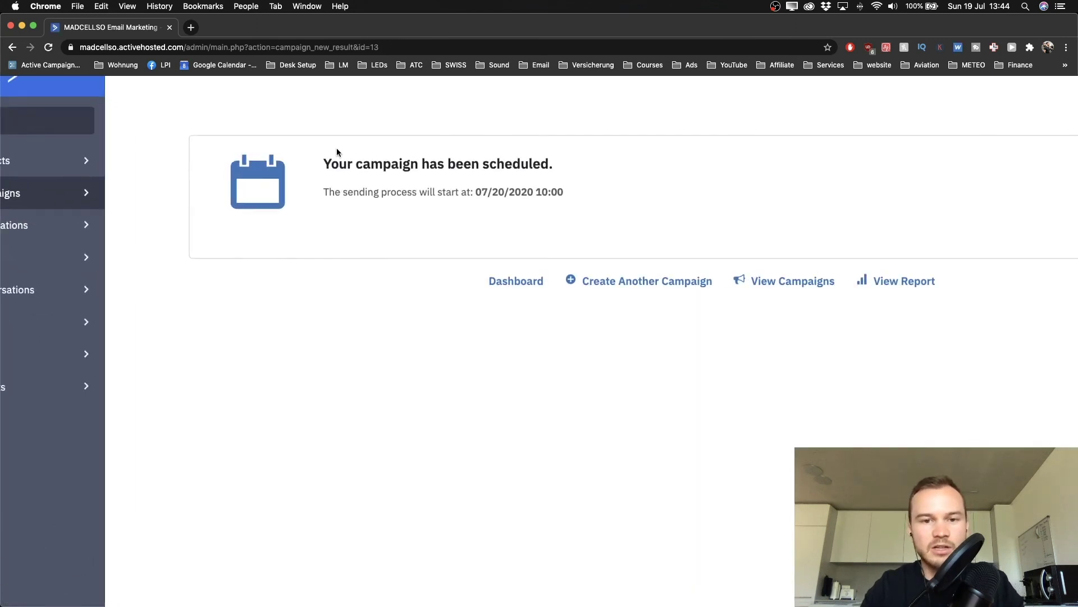